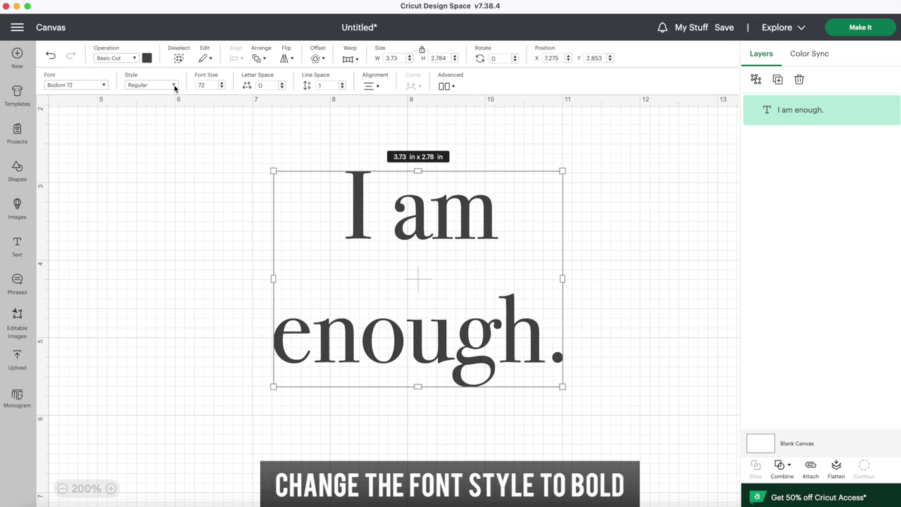
Set the "I am enough." text to the Bold style with a letter space of -1.
left_click(163, 126)
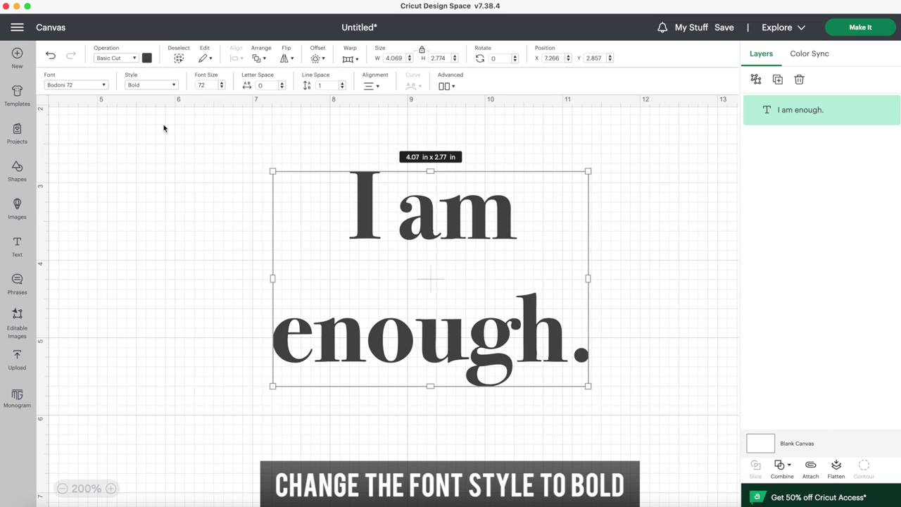
left_click(281, 88)
left_click(281, 88)
left_click(282, 88)
left_click(281, 88)
left_click(282, 88)
left_click(282, 88)
left_click(282, 88)
left_click(282, 88)
left_click(281, 88)
left_click(282, 87)
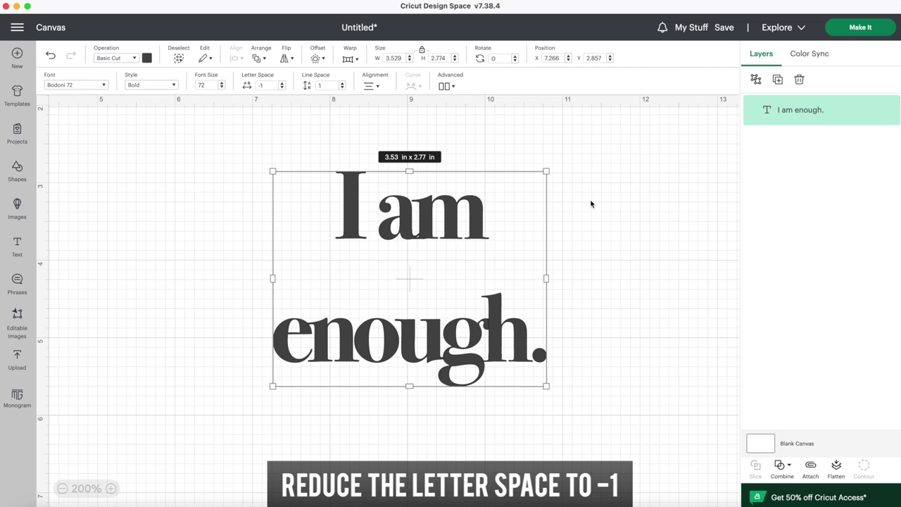
Ungroup the "I am enough." quote into individual letters.
right_click(475, 221)
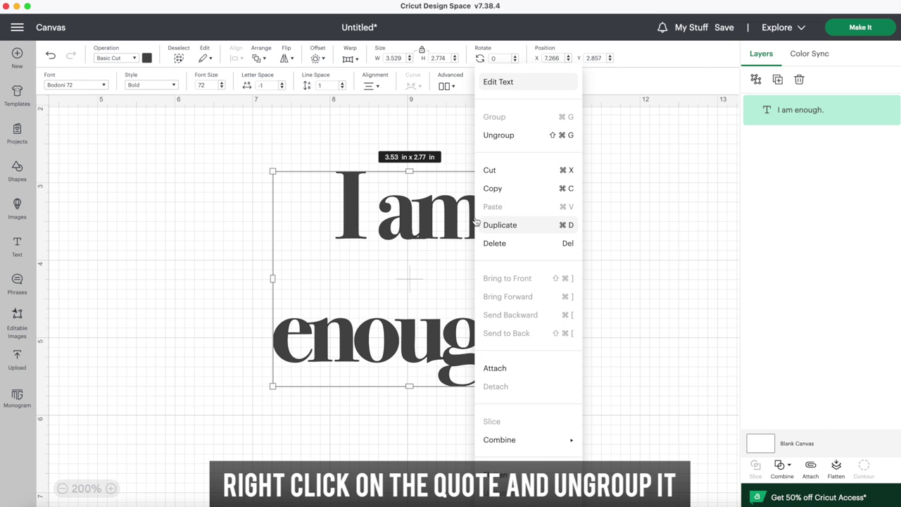
left_click(514, 135)
left_click(599, 298)
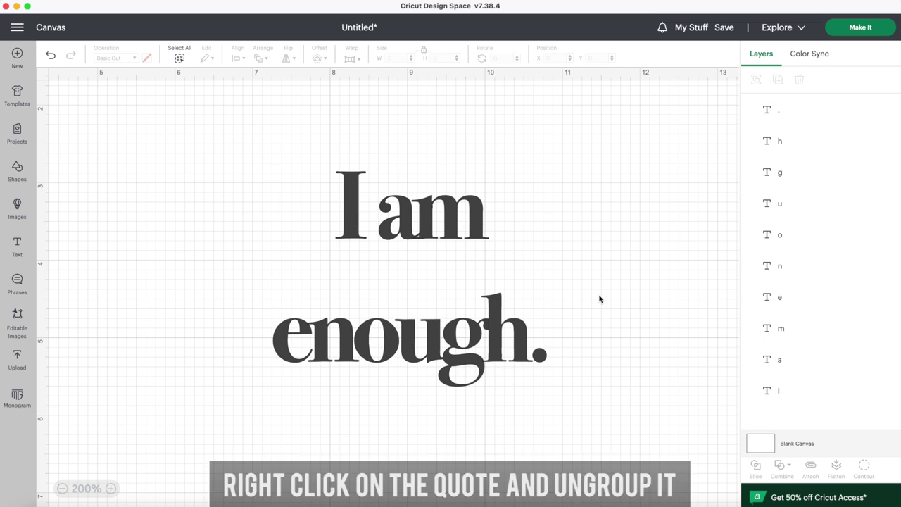
Weld the letters and period of "enough." into one shape and the letters of "am" into another.
left_click_drag(595, 392, 259, 323)
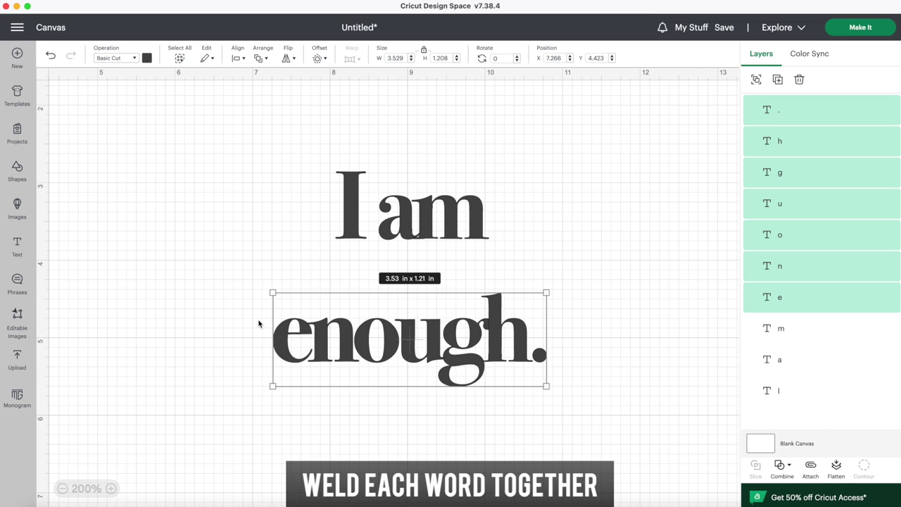
left_click(782, 473)
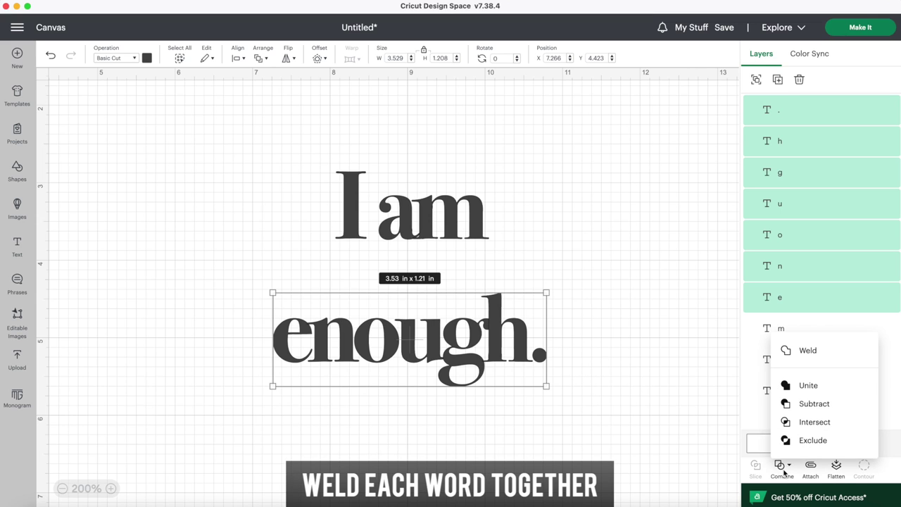
left_click(802, 351)
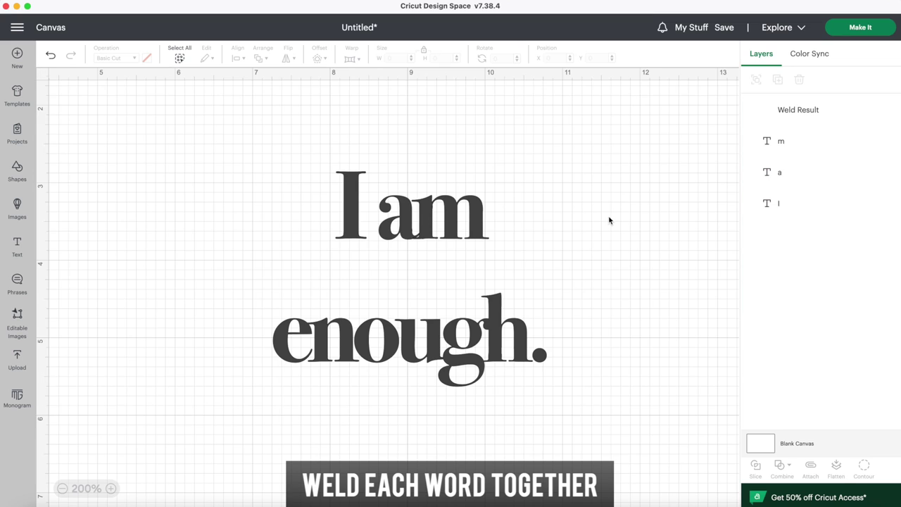
left_click_drag(537, 241, 393, 184)
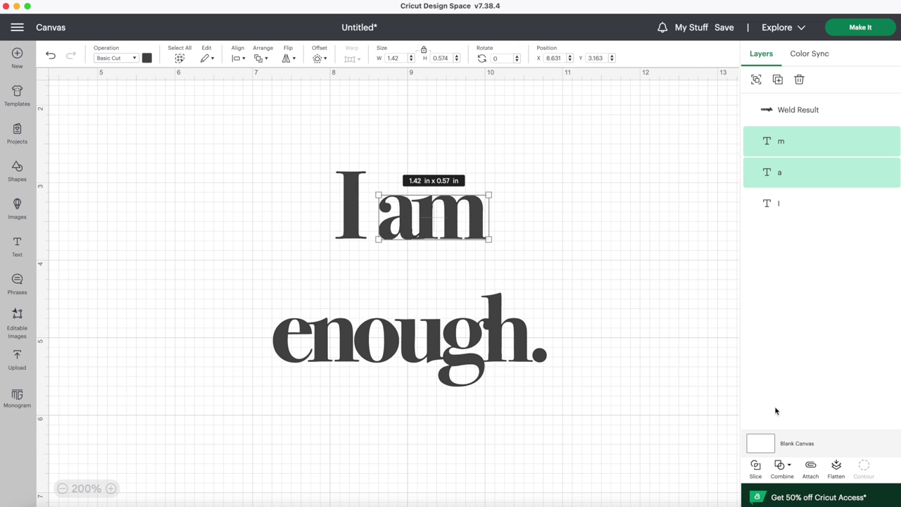
left_click(780, 466)
left_click(803, 352)
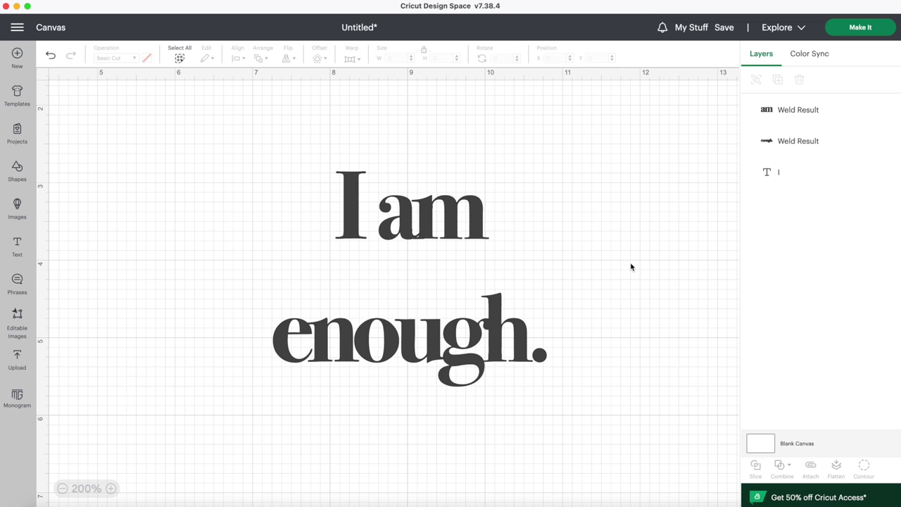
Move the welded "am" slightly away from the "I", to about X 8.73, Y 3.16.
left_click(449, 227)
left_click_drag(449, 228, 456, 227)
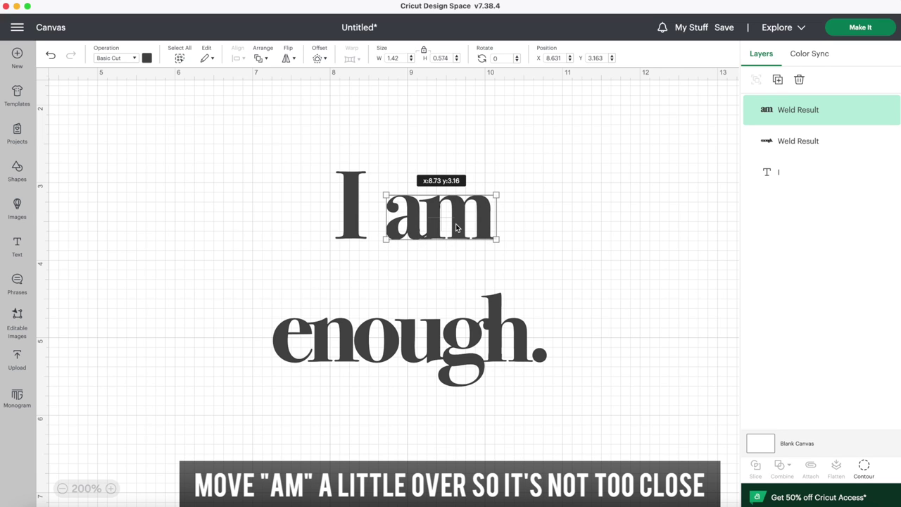
left_click(404, 404)
Insert a circle, shrink it to about 0.05 in, and place it over the gap between the "a" and "m".
scroll(394, 366, "up", 4)
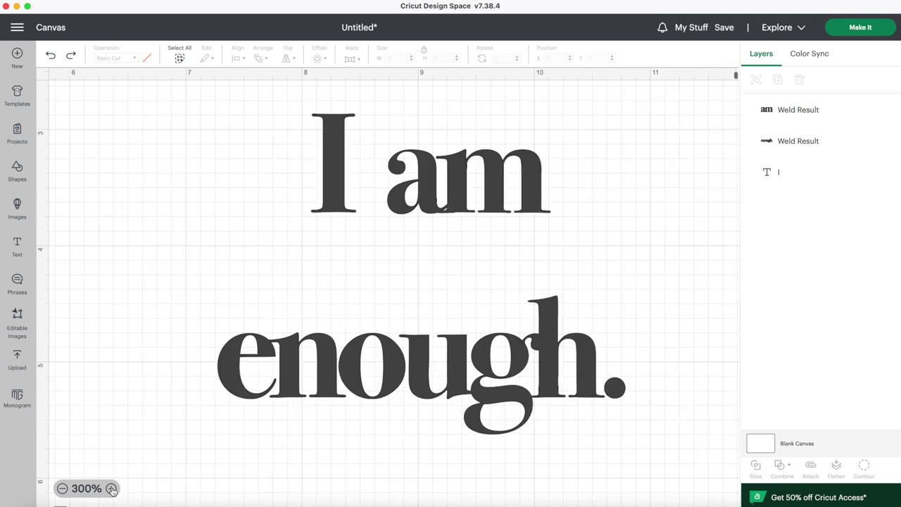
left_click(110, 488)
scroll(462, 356, "up", 2)
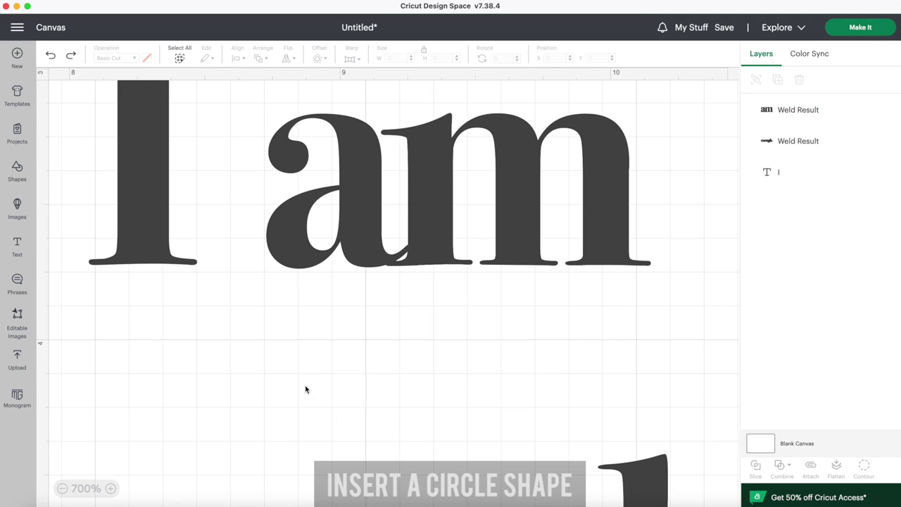
left_click(15, 179)
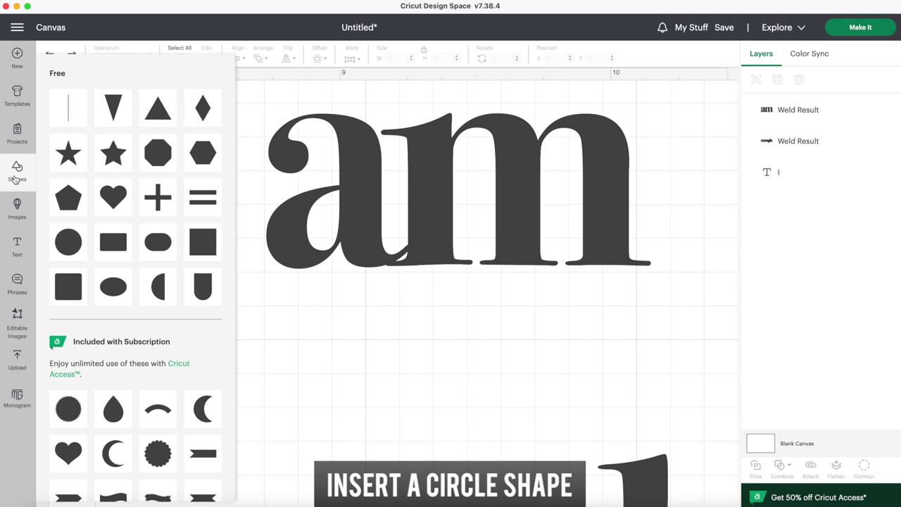
left_click(67, 242)
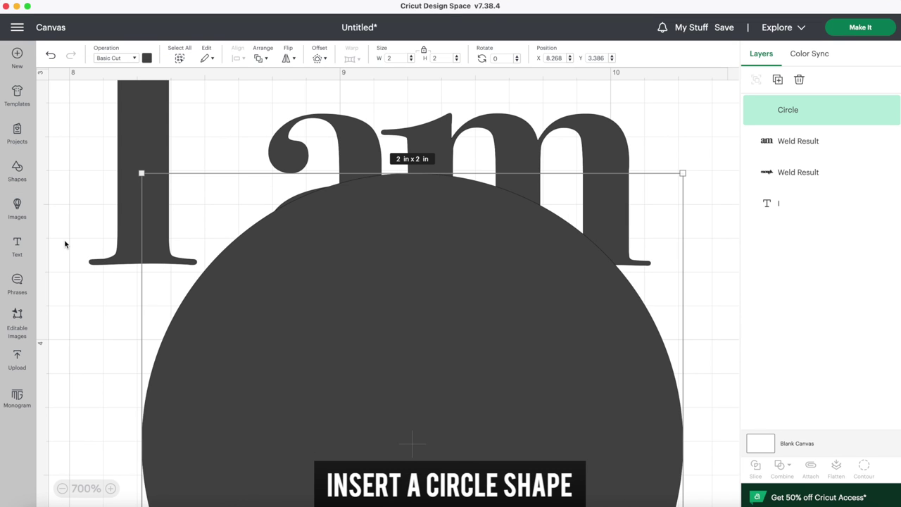
left_click_drag(680, 171, 476, 303)
left_click_drag(328, 371, 317, 239)
left_click_drag(477, 171, 241, 392)
left_click_drag(176, 435, 196, 244)
left_click_drag(275, 187, 403, 260)
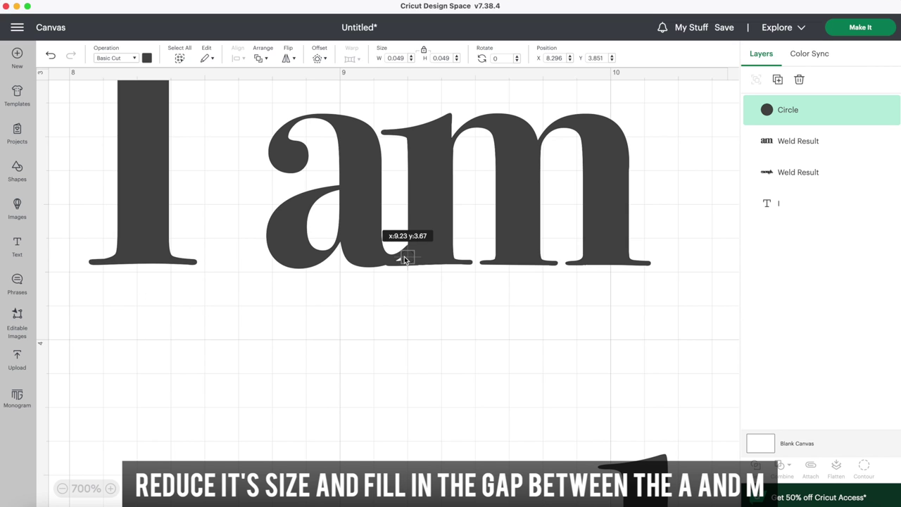
Add a second circle, shrink it to a tiny dot, and cover the rest of the gap between "a" and "m".
left_click(17, 169)
left_click(67, 242)
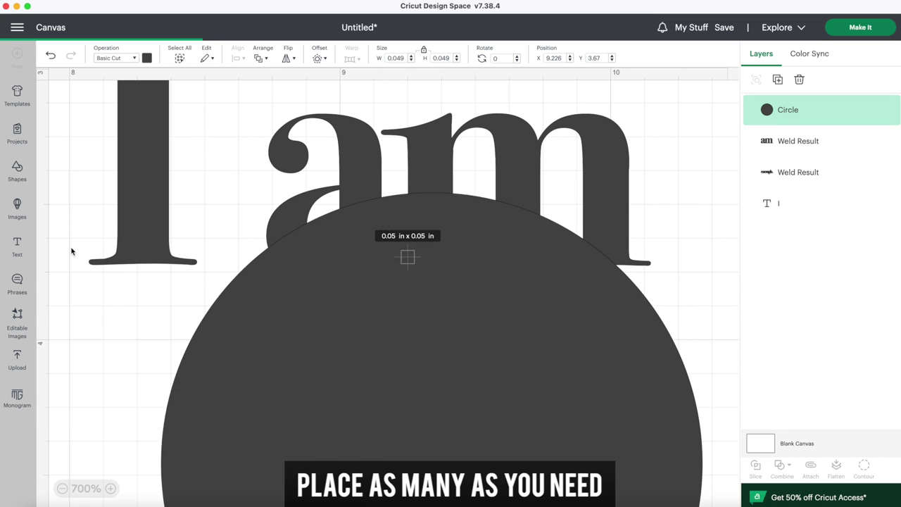
left_click_drag(701, 192, 479, 211)
left_click_drag(316, 382, 335, 261)
left_click_drag(500, 95, 70, 431)
left_click_drag(177, 426, 417, 253)
left_click(664, 254)
Weld the two small circles to the "am" shape.
left_click_drag(500, 315, 366, 245)
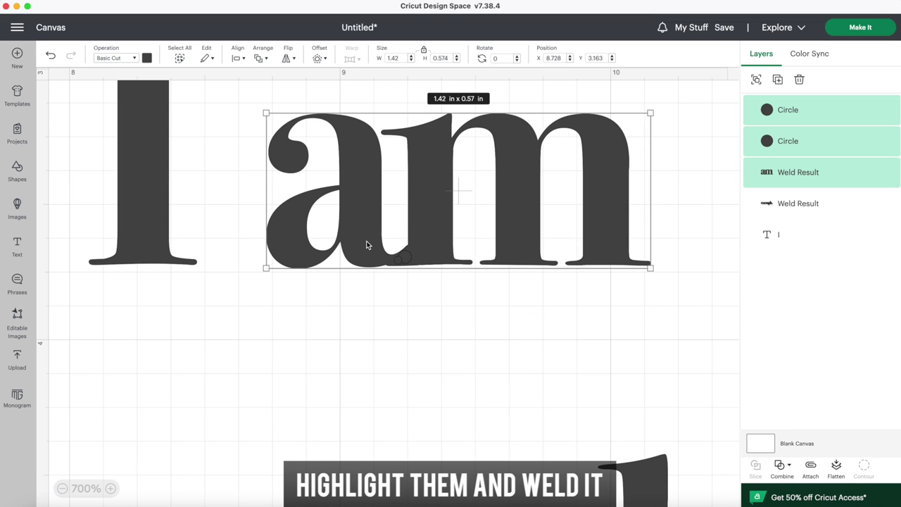
left_click(781, 471)
left_click(805, 352)
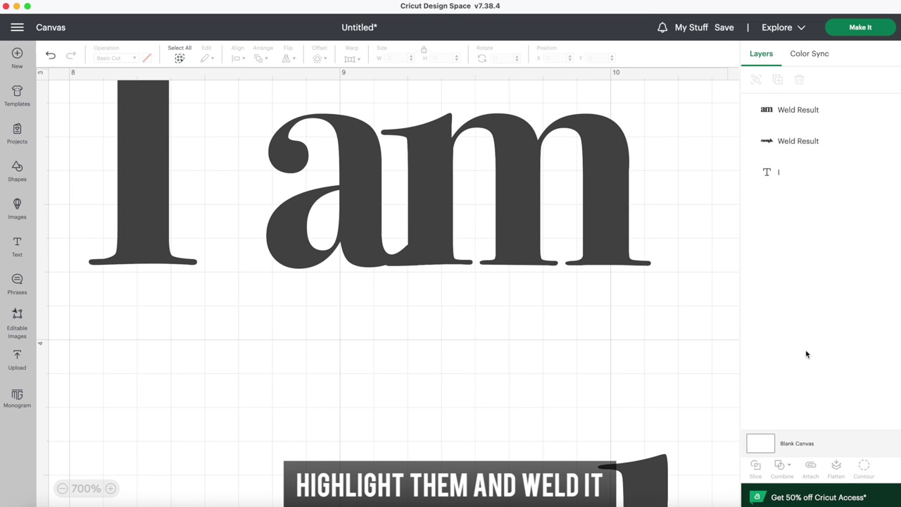
Move the welded "enough." up close beneath "I am", to about X 7.6, Y 3.54.
scroll(106, 396, "down", 5)
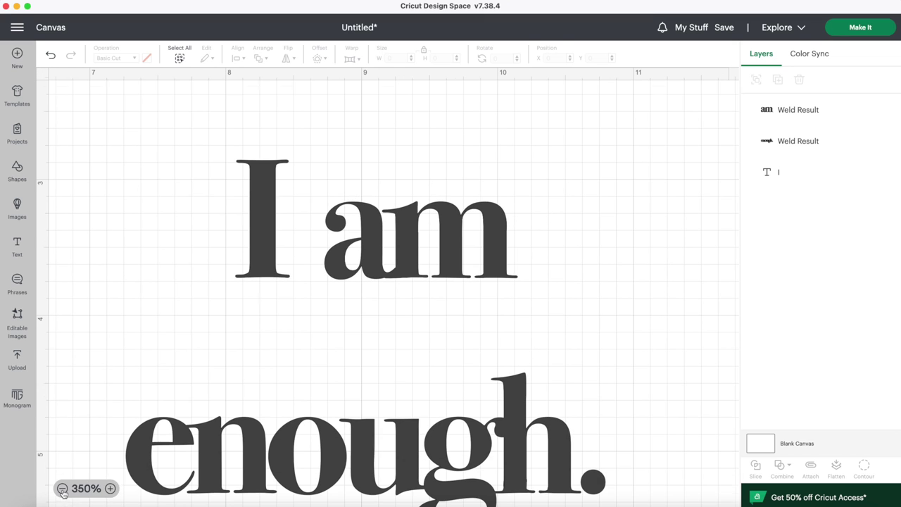
scroll(89, 415, "down", 2)
left_click_drag(310, 422, 357, 304)
key("super+minus")
key("super+minus")
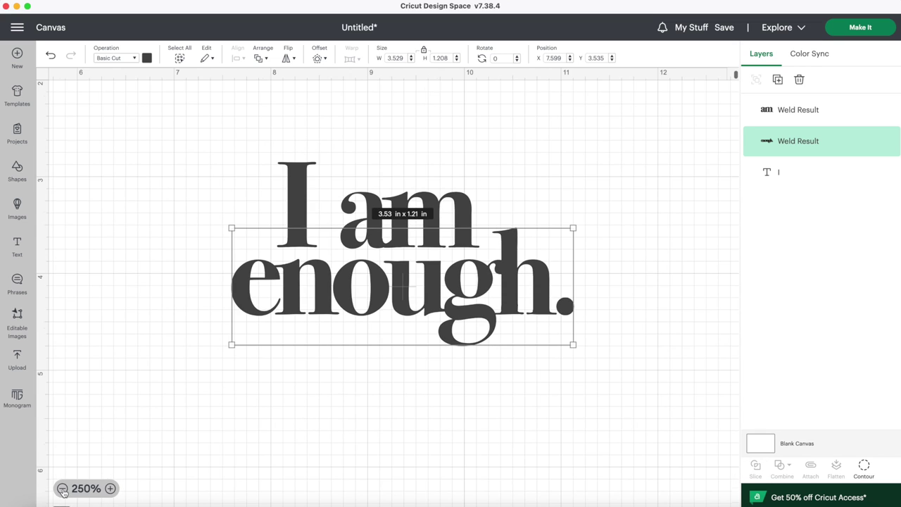
left_click(296, 429)
Insert a new text object beside the start of "enough." containing a capital "K".
scroll(345, 426, "left", 3)
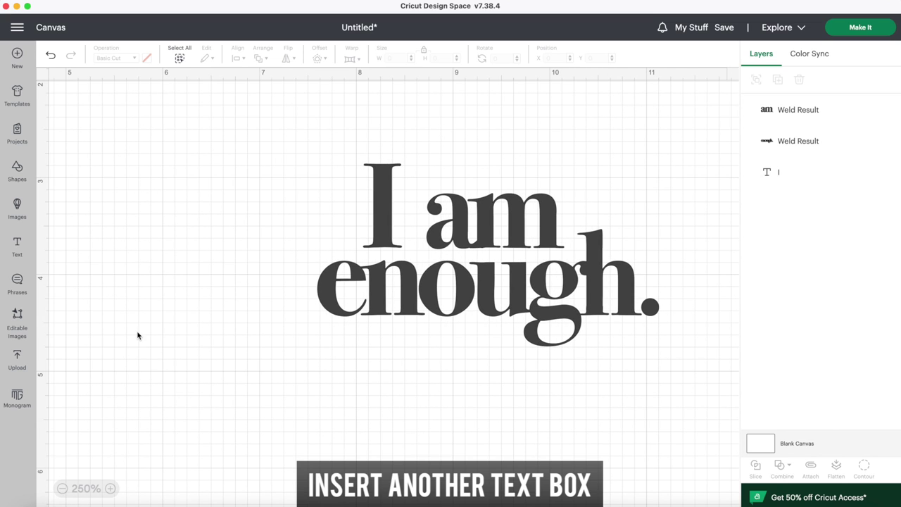
left_click(17, 247)
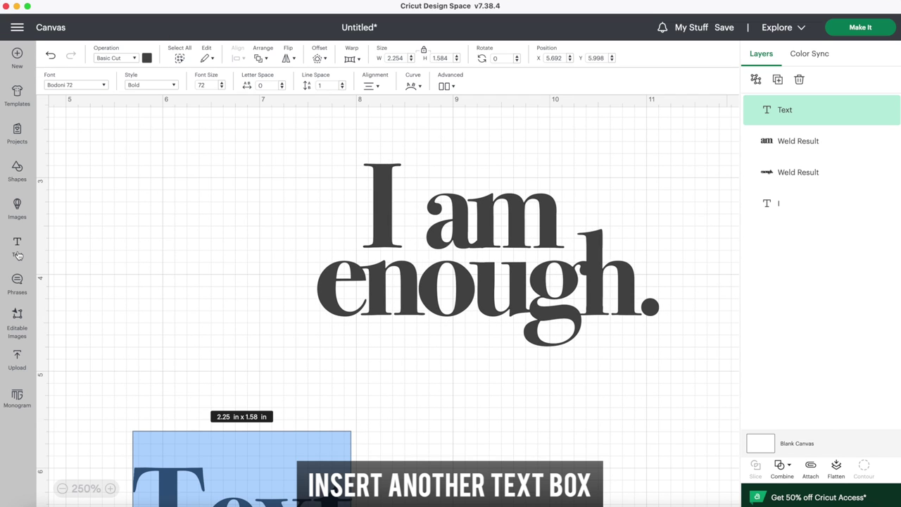
left_click(391, 466)
left_click_drag(335, 501, 273, 298)
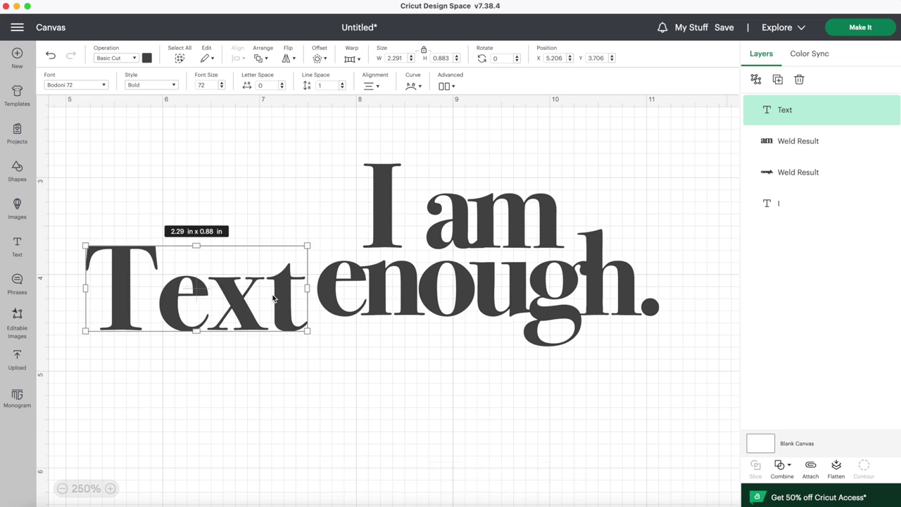
double_click(273, 299)
type("K")
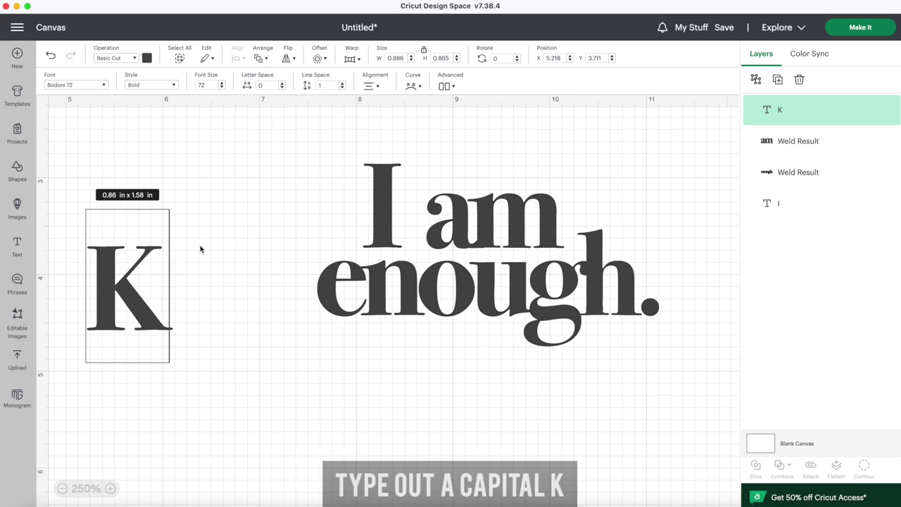
Change the font of the "K" to the system font Totally Malibu.
left_click(103, 84)
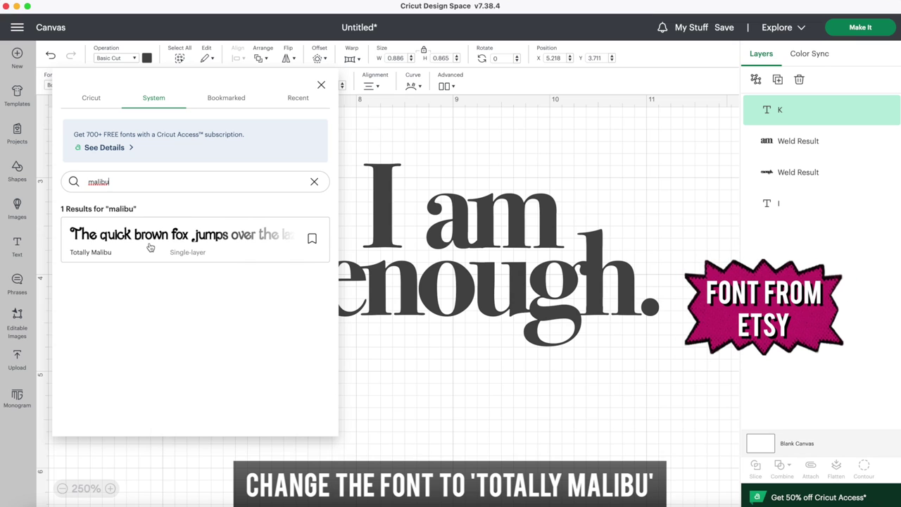
left_click(147, 246)
left_click(377, 408)
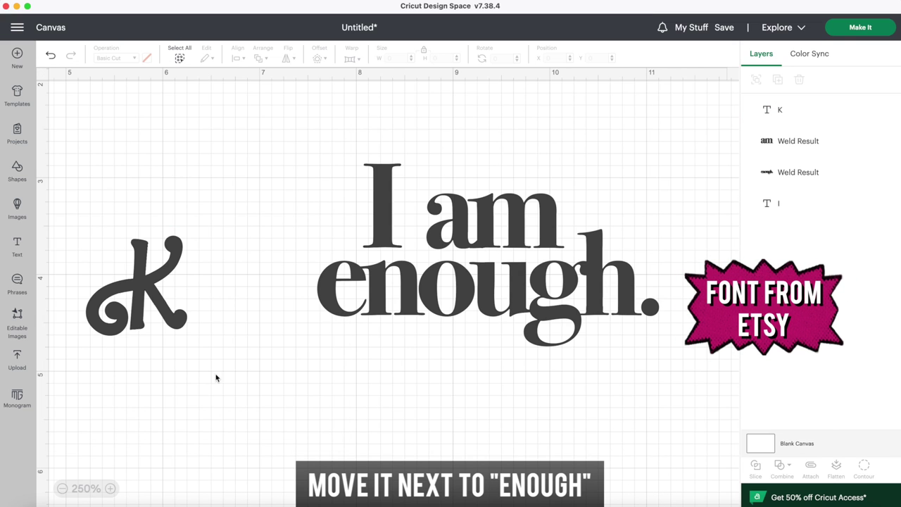
Place the "K" against the start of "enough.", enlarged to about 1.35 × 1.33 in and rotated to about 354.2°.
left_click_drag(138, 321, 249, 332)
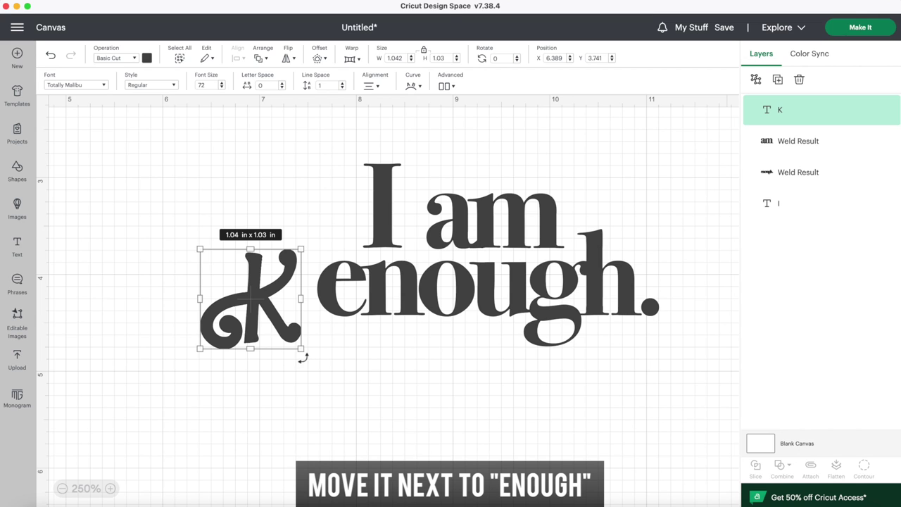
left_click_drag(300, 248, 319, 217)
left_click_drag(296, 297, 301, 300)
left_click_drag(342, 362, 324, 344)
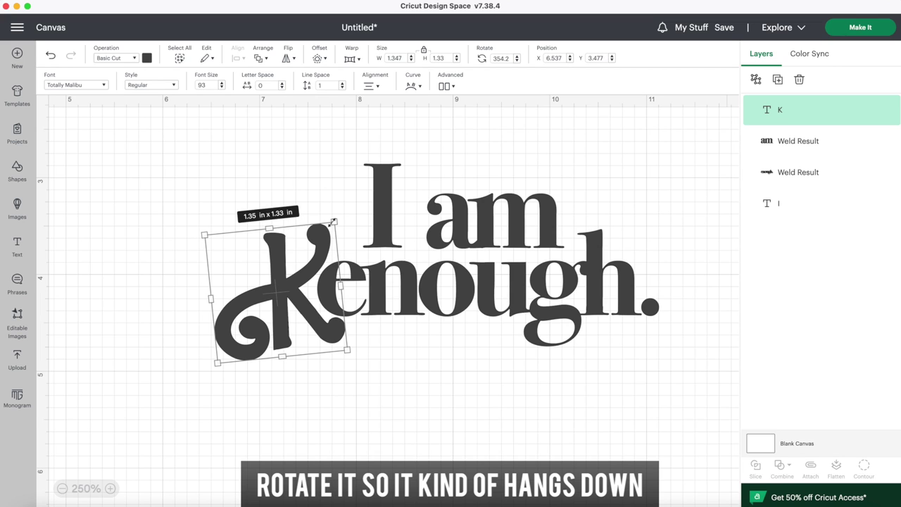
left_click_drag(326, 233, 323, 233)
Move the "K" clear of the quote and add a 0.025 in offset with rounded corners around it.
left_click_drag(330, 325, 208, 322)
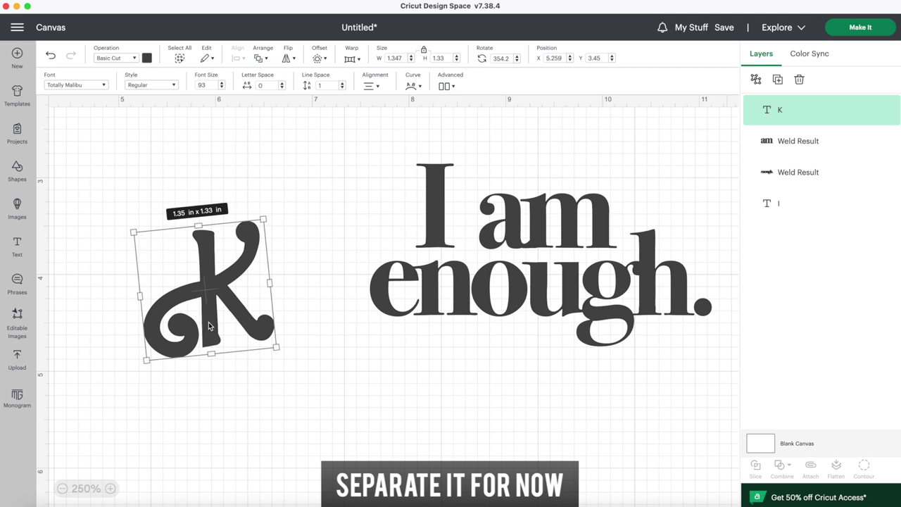
left_click(110, 487)
scroll(262, 442, "left", 5)
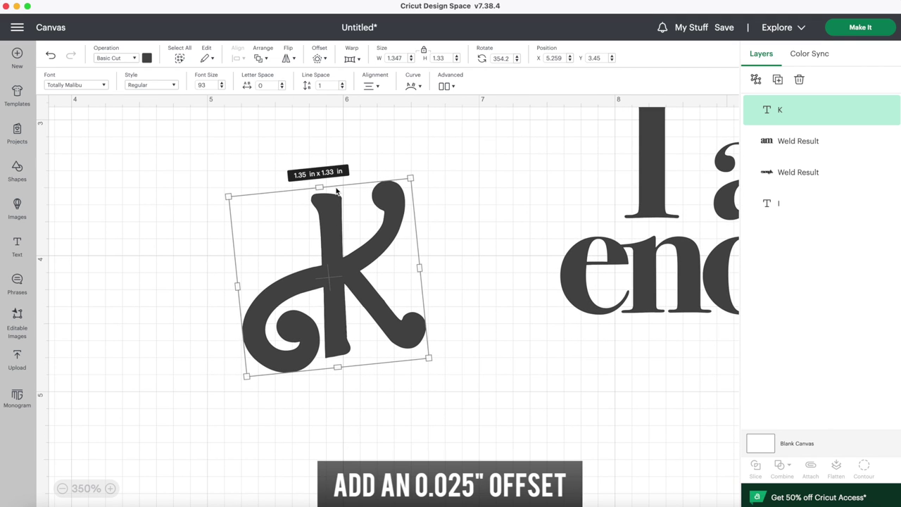
left_click(326, 60)
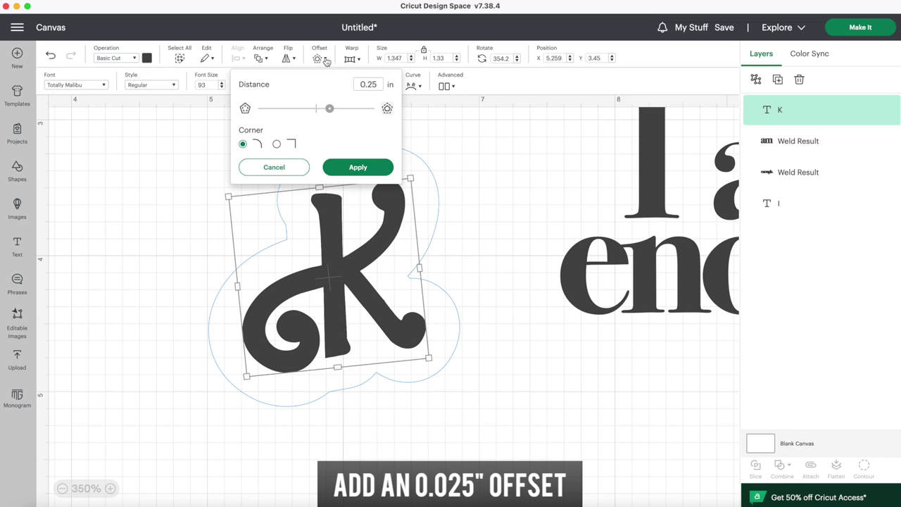
left_click_drag(331, 113, 318, 110)
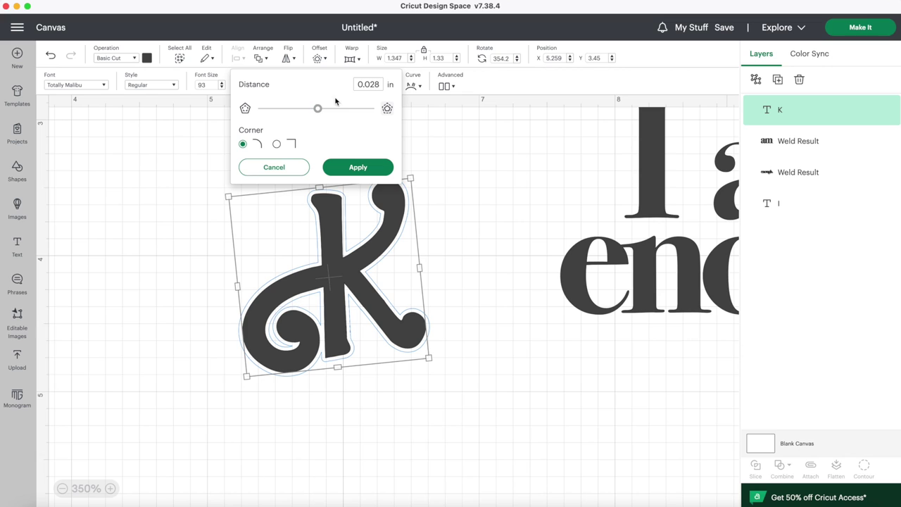
left_click(381, 84)
key("BackSpace")
type("5")
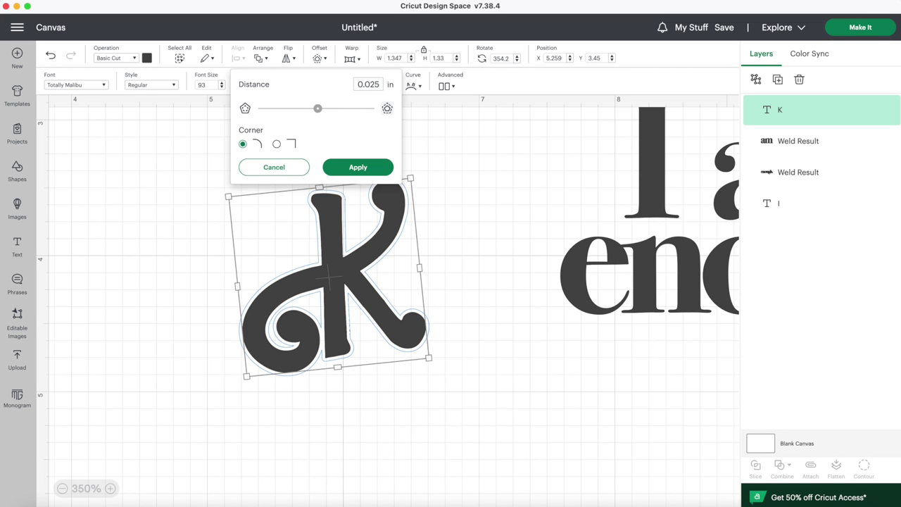
left_click(369, 166)
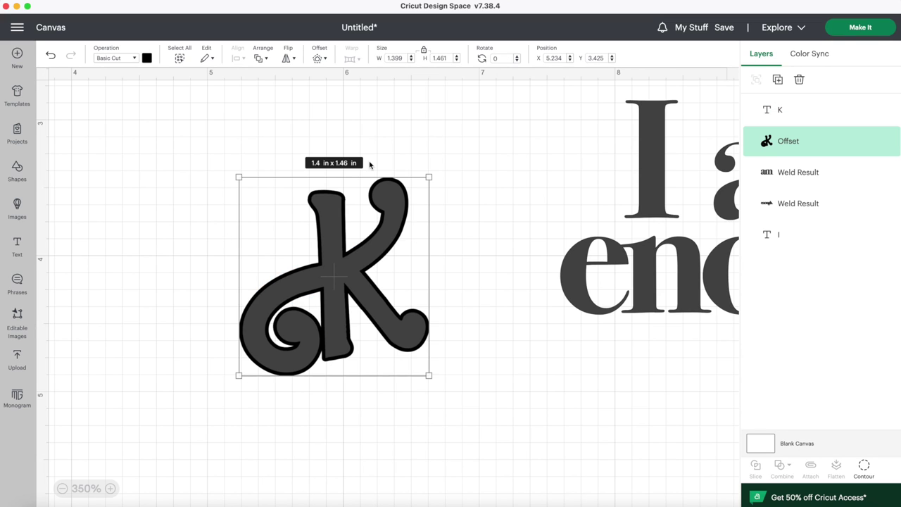
left_click(194, 314)
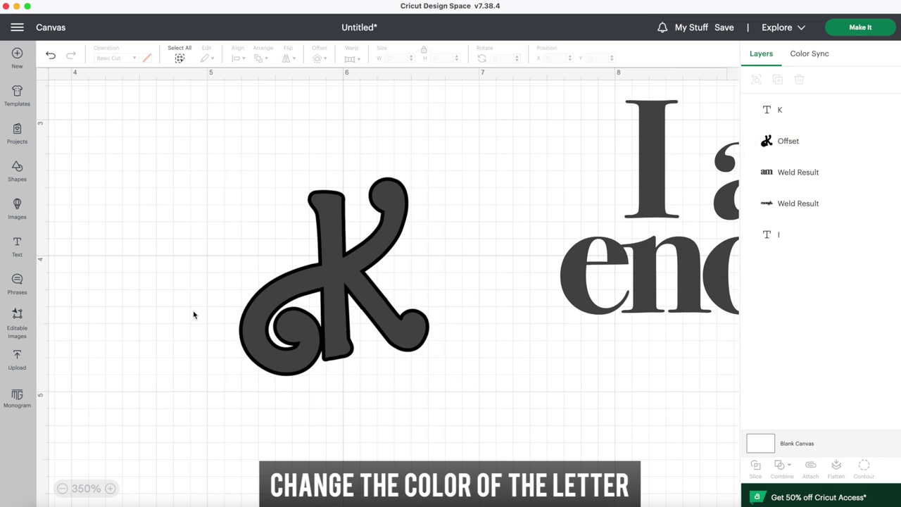
Change the material color of the letter "K" to white.
left_click(337, 282)
left_click(147, 59)
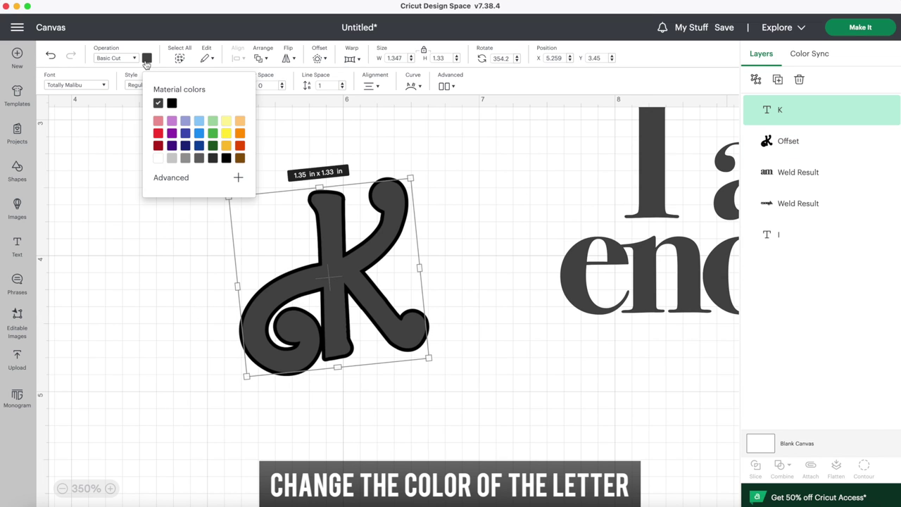
left_click(158, 159)
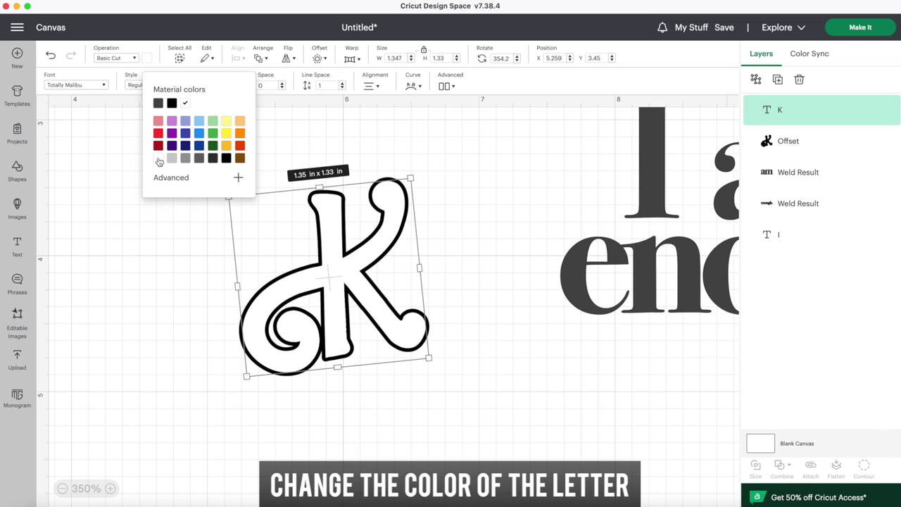
left_click(145, 314)
Duplicate the black offset of the "K" four times.
left_click(778, 146)
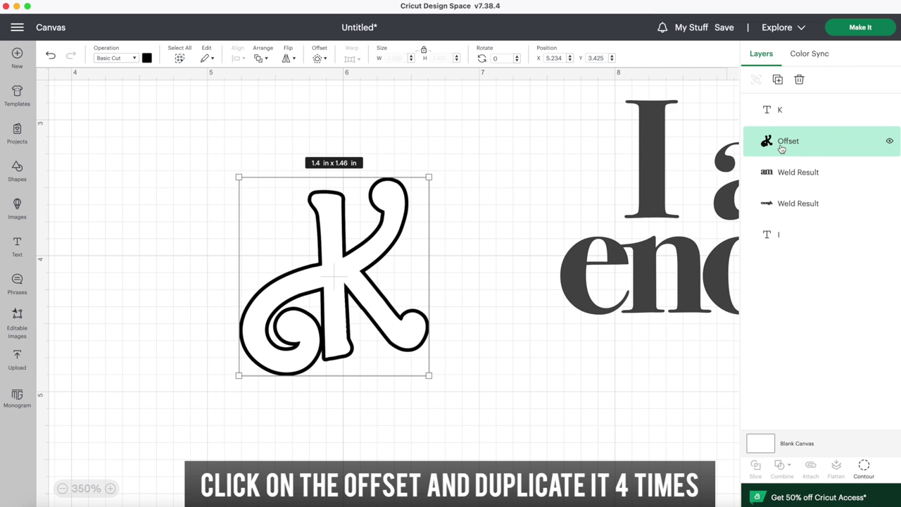
left_click(778, 80)
left_click(777, 79)
left_click(778, 79)
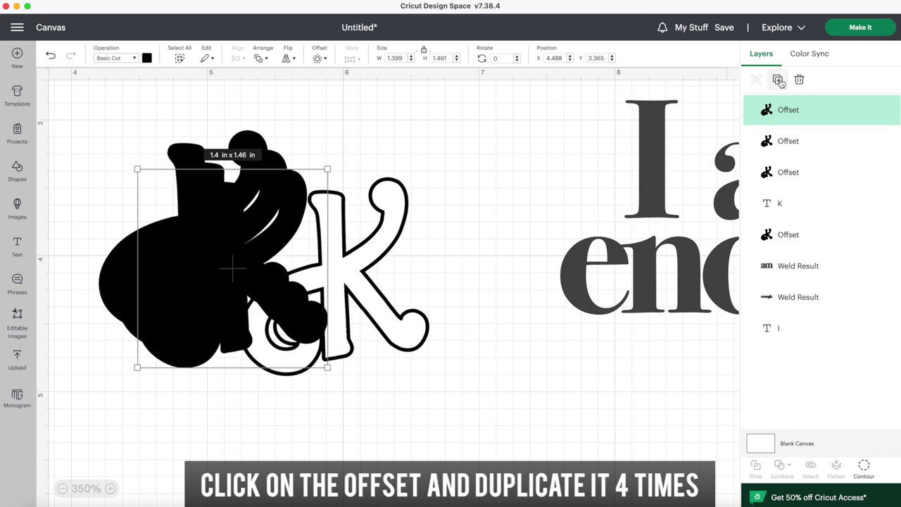
left_click(777, 79)
Center the "K" and all five offset copies on one another.
left_click(138, 128)
left_click_drag(138, 128, 443, 295)
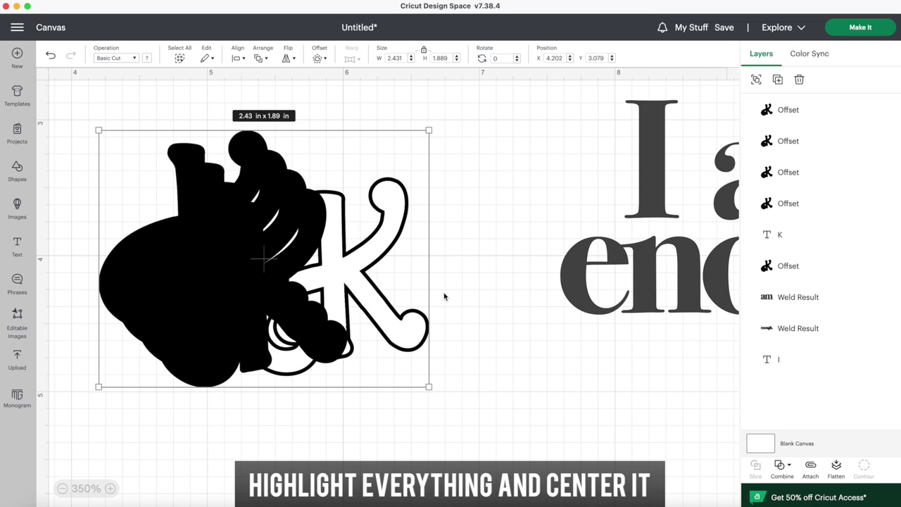
left_click(239, 58)
left_click(266, 209)
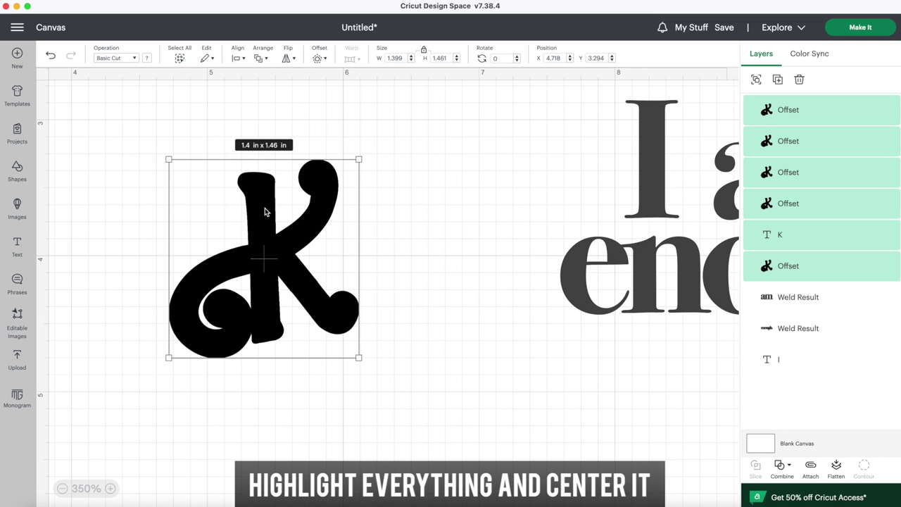
Bring the "K" text layer above all the offsets and hide it.
left_click(808, 234)
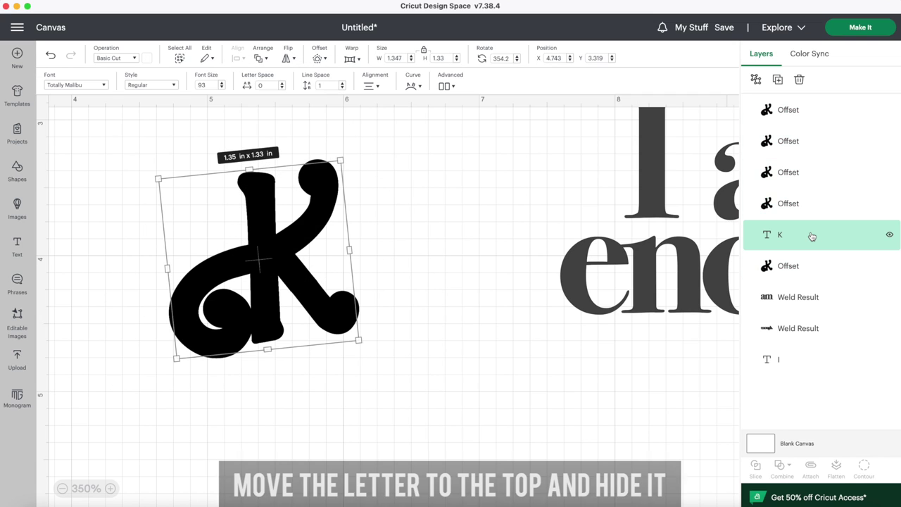
left_click_drag(802, 235, 795, 111)
left_click(889, 111)
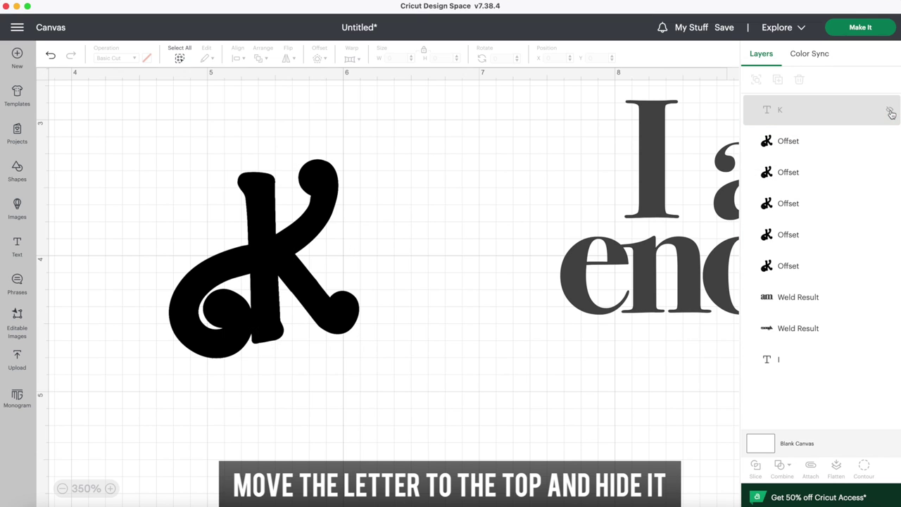
Nudge the uppermost offset in the layer stack about 0.05 in to the left and 0.05 in down.
left_click(855, 143)
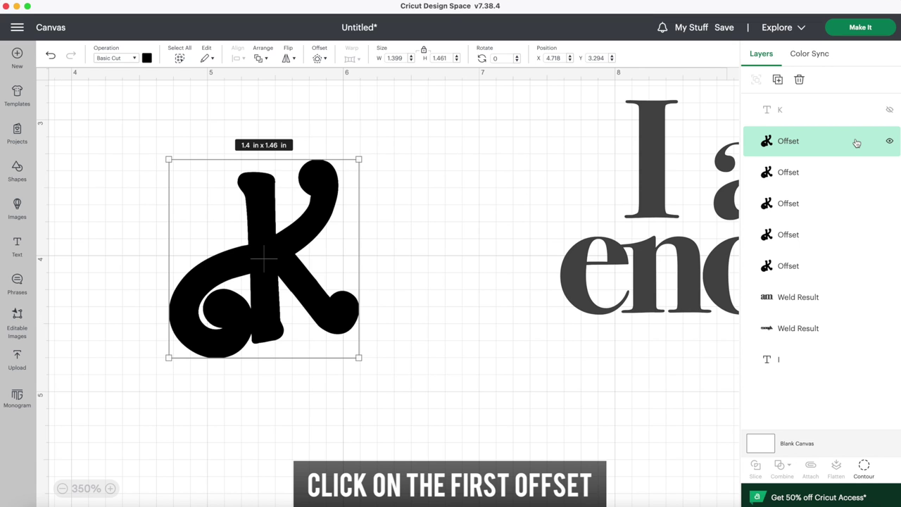
key("Left")
key("Left")
key("Left")
key("Left")
key("Left")
key("Down")
key("Down")
key("Down")
key("Down")
key("Down")
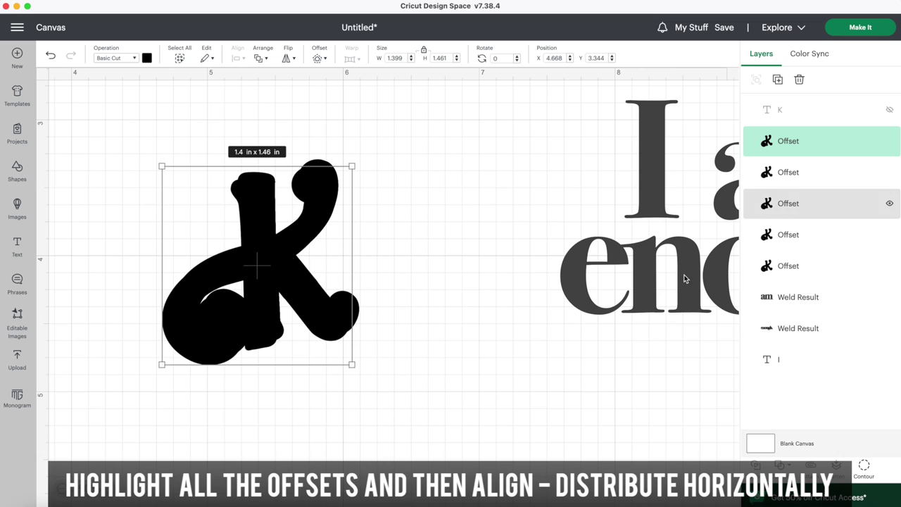
Distribute the five offset copies evenly, both horizontally and vertically.
left_click_drag(433, 402, 267, 185)
left_click(240, 59)
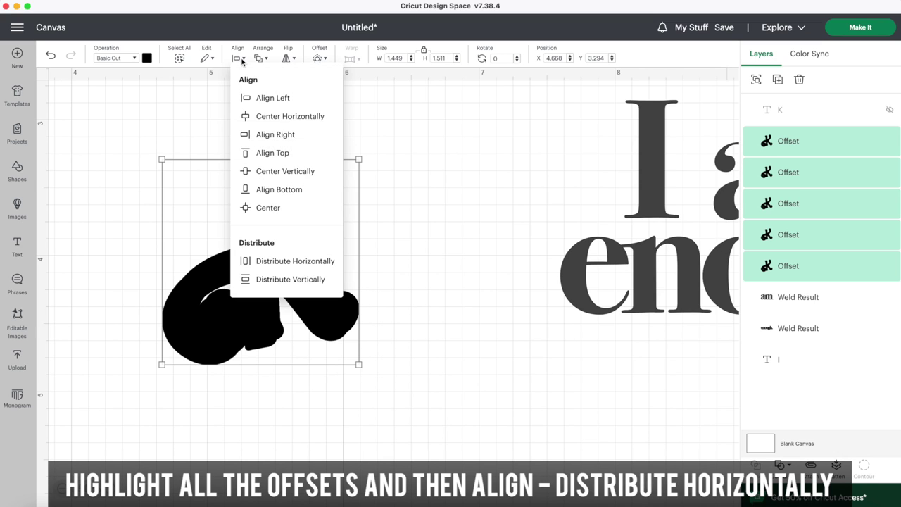
left_click(299, 260)
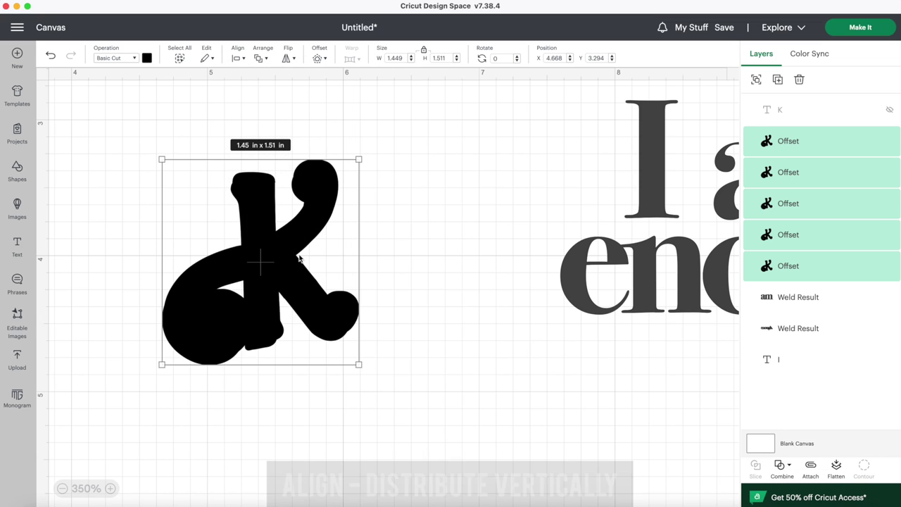
left_click(236, 59)
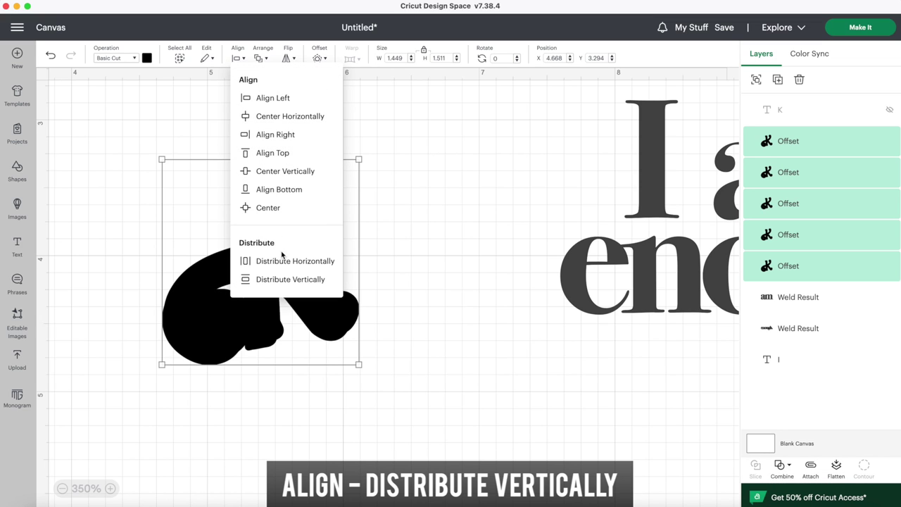
left_click(279, 280)
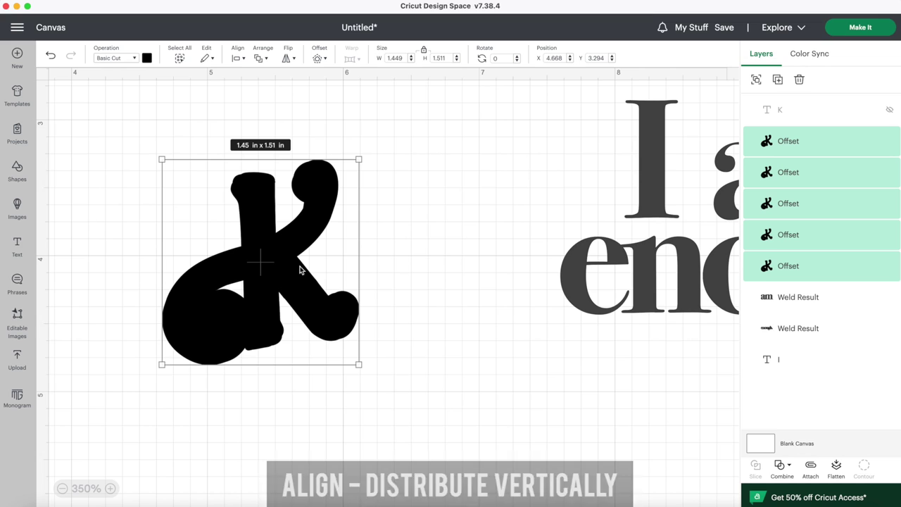
Unhide the "K", compare the drop shadow with individual offsets switched off, and leave the second and fourth offsets hidden.
left_click(890, 112)
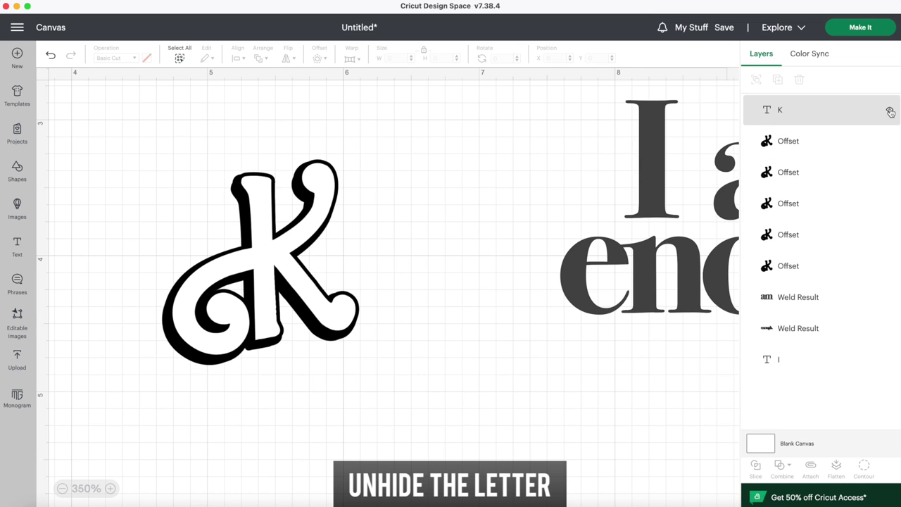
left_click(890, 141)
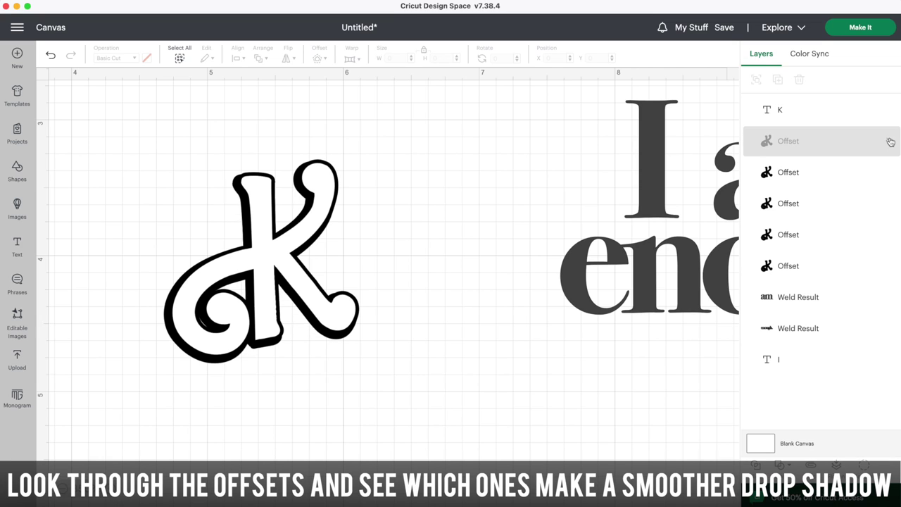
left_click(890, 141)
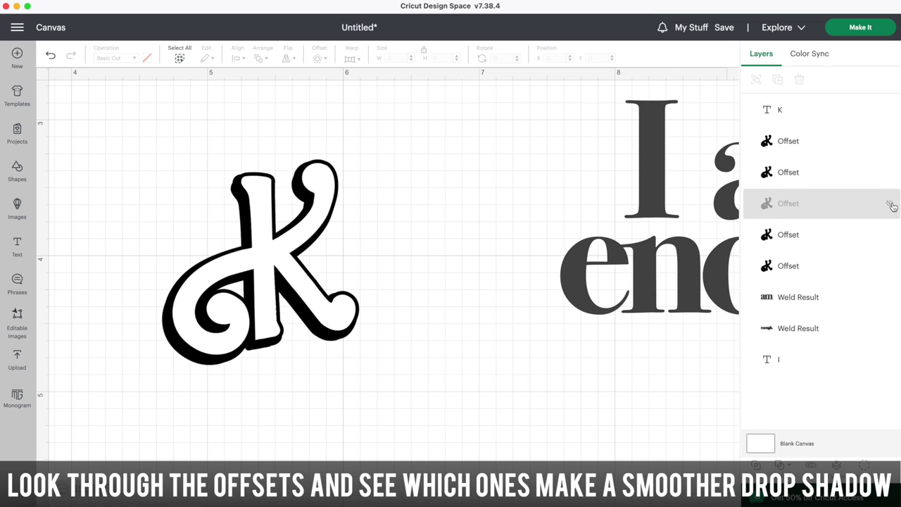
left_click(890, 204)
left_click(889, 235)
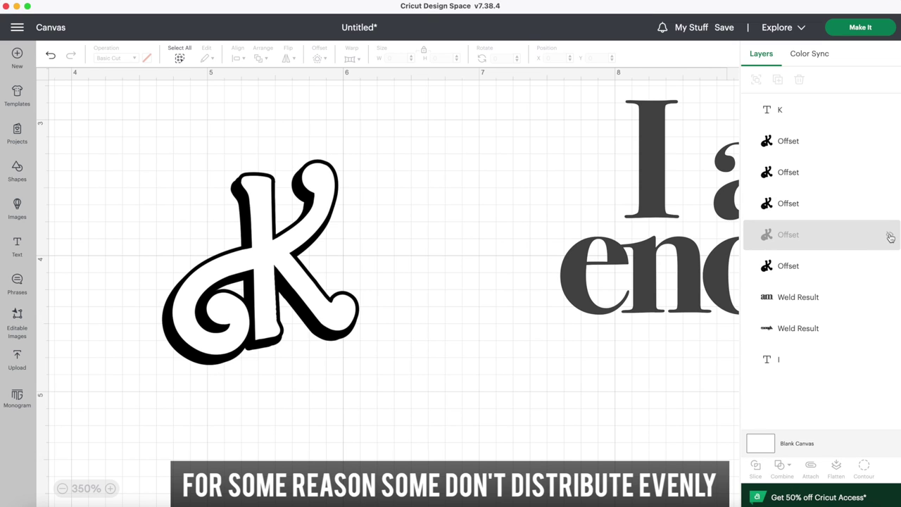
left_click(890, 266)
left_click(890, 266)
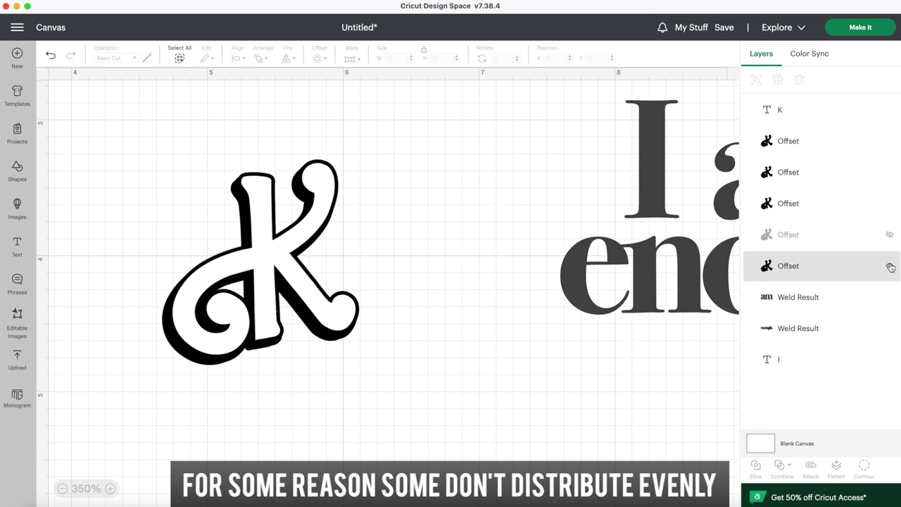
left_click(889, 204)
left_click(890, 171)
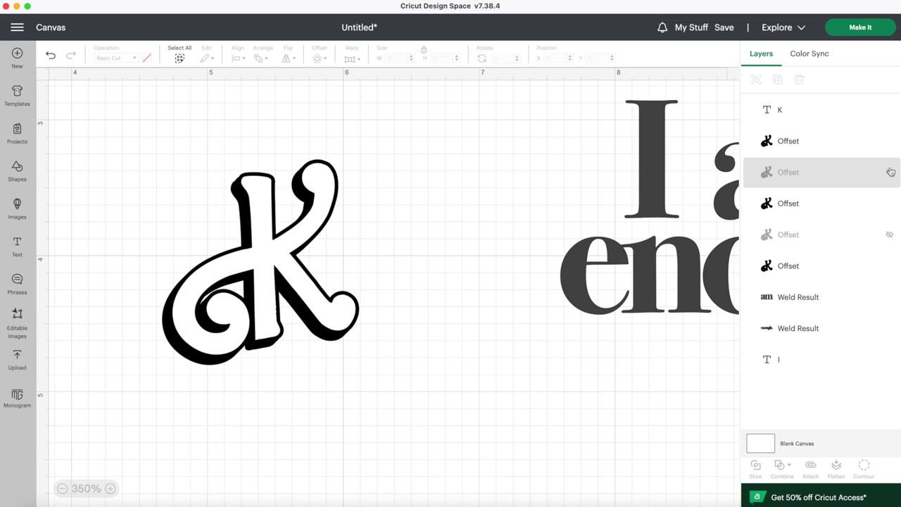
left_click(891, 142)
left_click(890, 141)
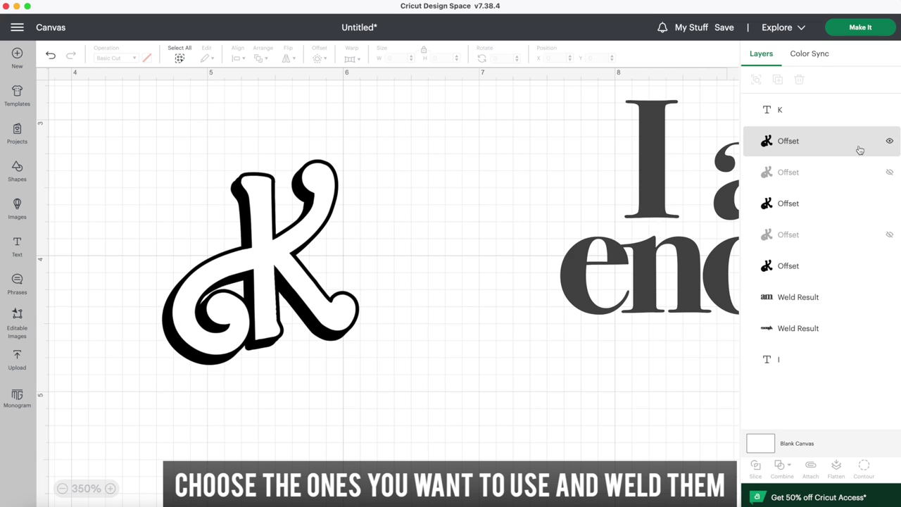
Weld the three visible offsets into a single drop shadow shape.
left_click(859, 150)
left_click(837, 202, "shift")
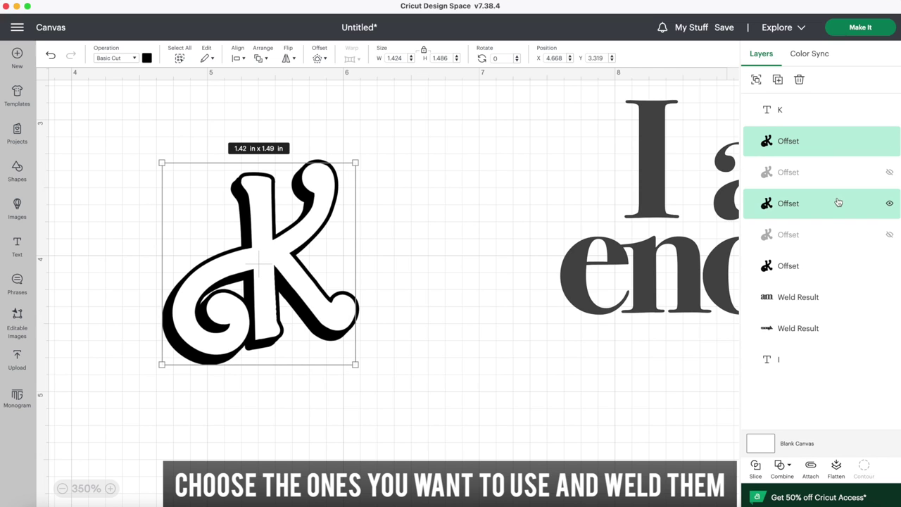
left_click(823, 266, "shift")
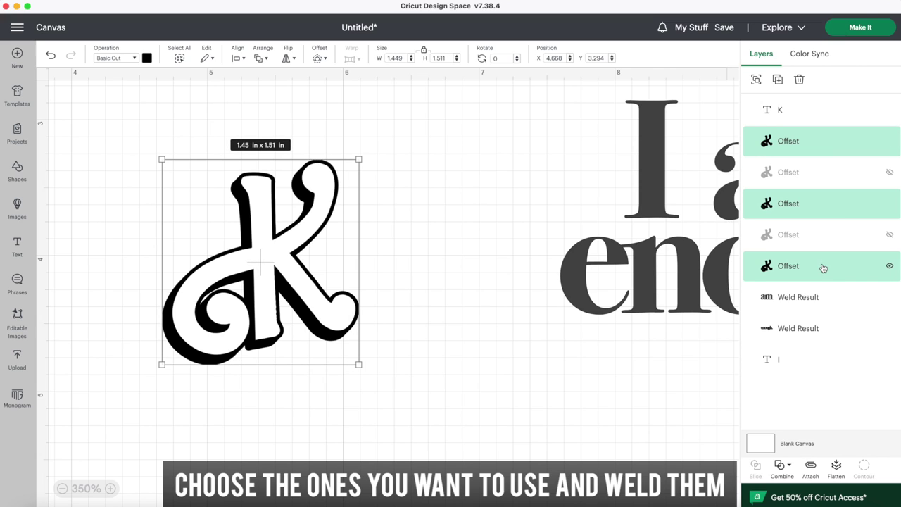
left_click(785, 471)
left_click(784, 352)
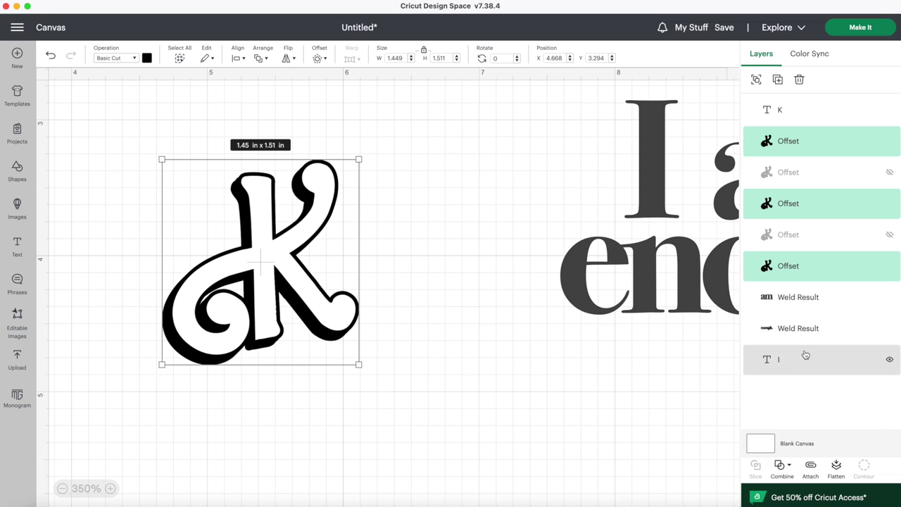
Keep the welded shadow layered directly beneath the "K" and delete the two hidden offsets.
left_click_drag(800, 112, 789, 131)
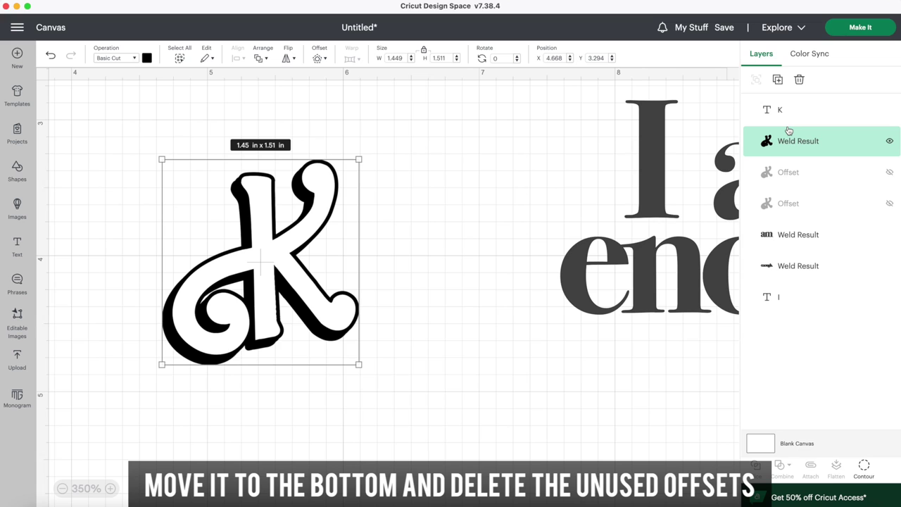
left_click(791, 172)
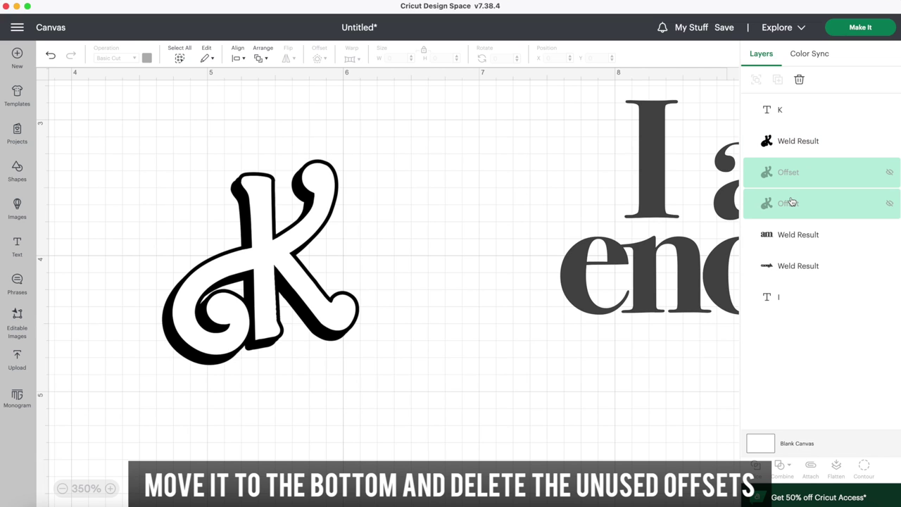
key("Delete")
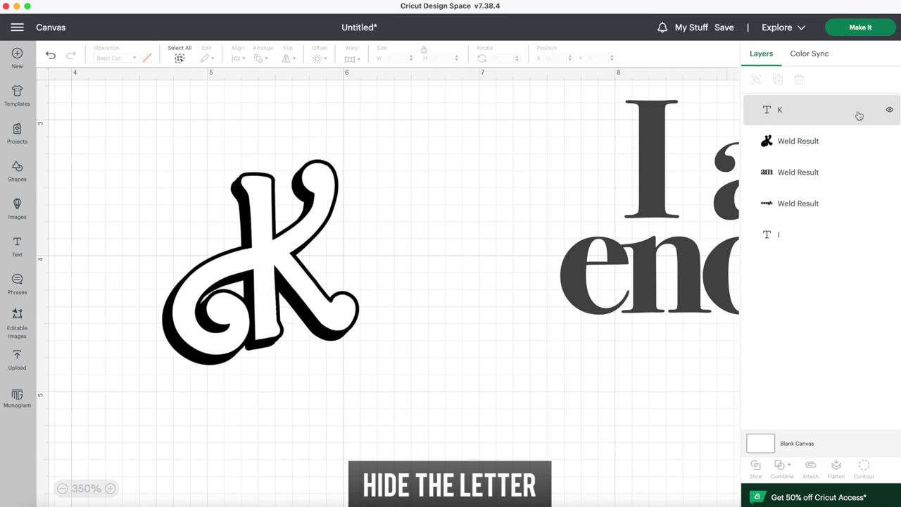
Hide the "K" and insert a circle, shrunk and placed to cover the gap inside the shadow's lower curl.
left_click(889, 111)
scroll(76, 422, "up", 5)
scroll(110, 250, "left", 3)
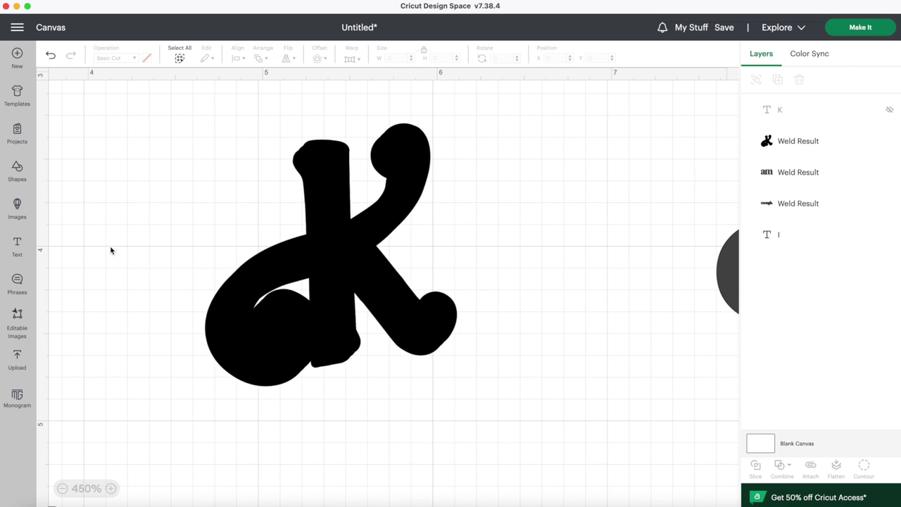
left_click(22, 179)
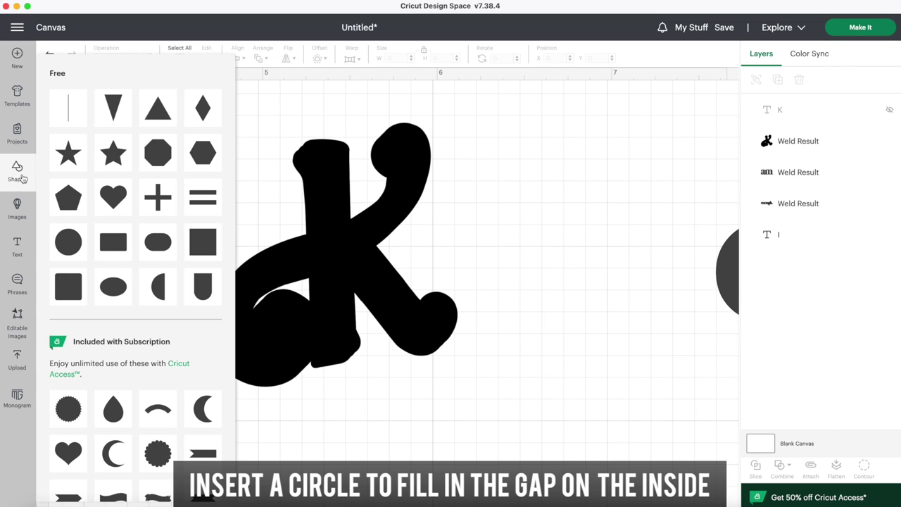
left_click(69, 242)
left_click_drag(459, 142, 195, 408)
left_click_drag(152, 441, 285, 291)
Weld the circle to the black drop shadow shape.
left_click(251, 337, "shift")
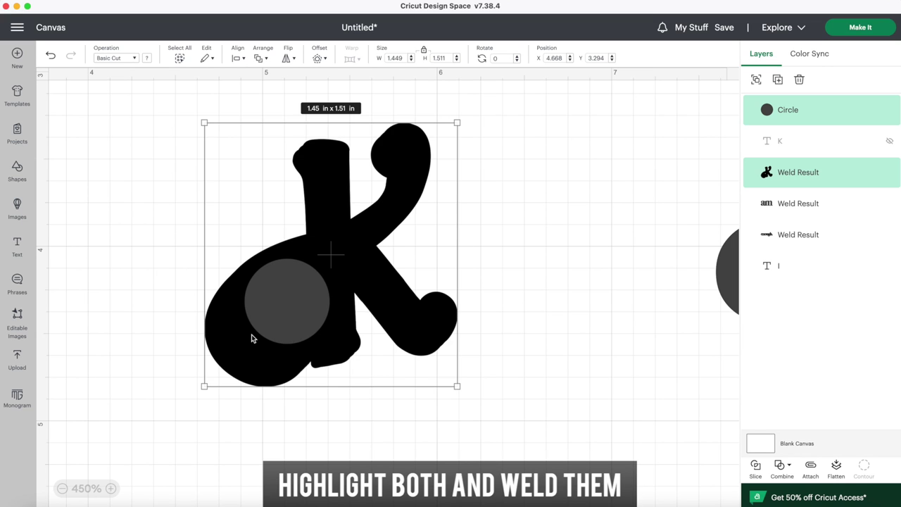
left_click(783, 470)
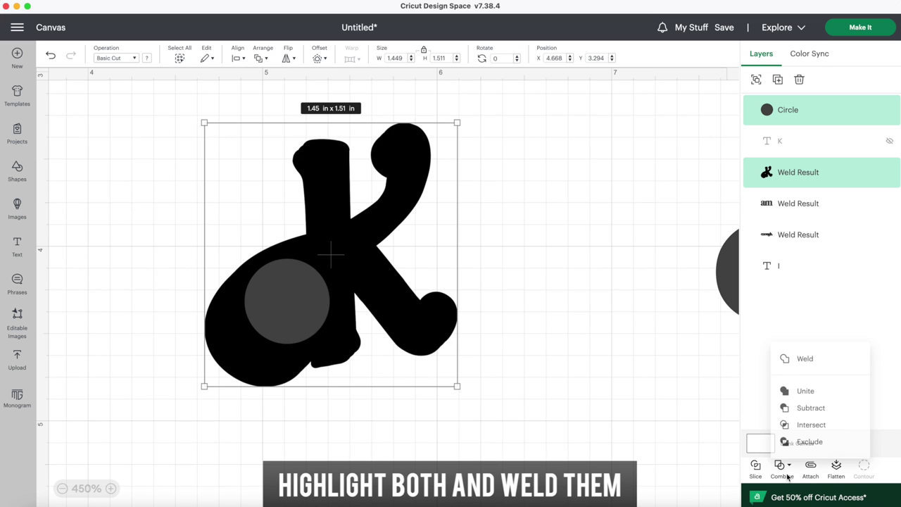
left_click(807, 356)
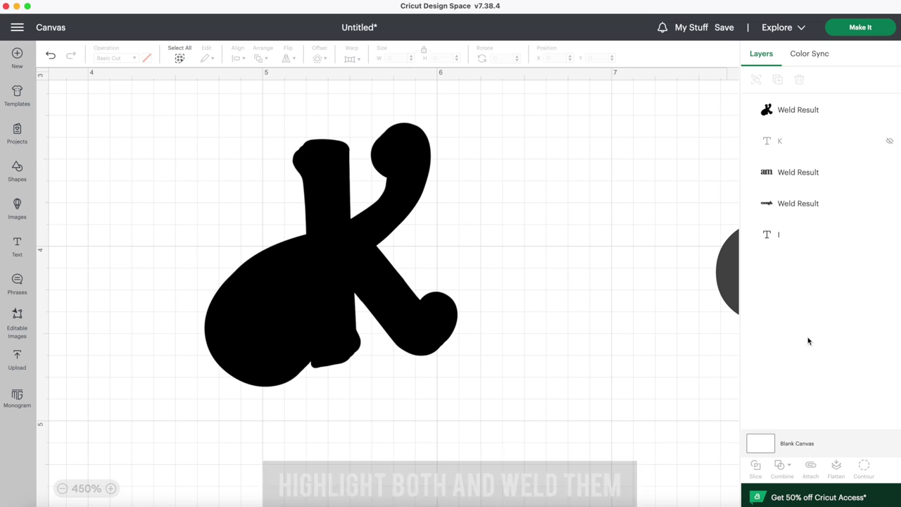
Move the filled shadow beneath the "K" in the layer order and unhide the "K".
left_click_drag(796, 110, 797, 129)
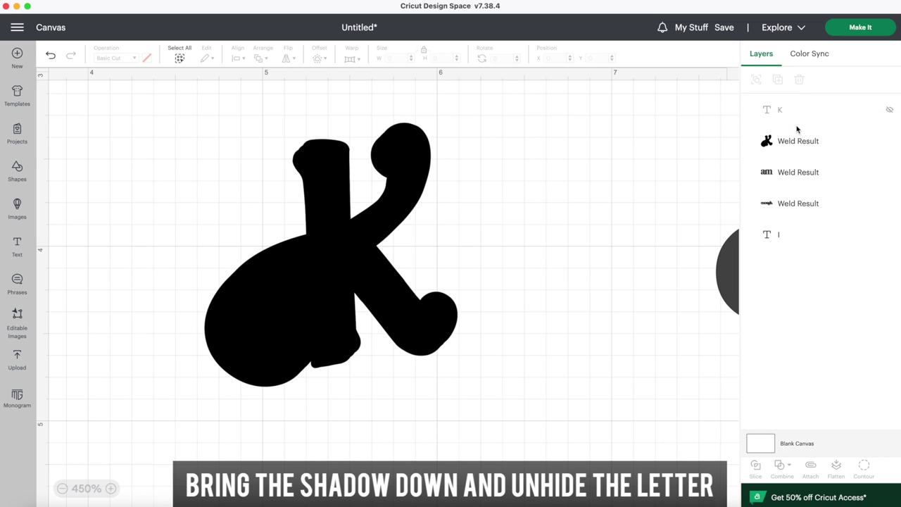
left_click(889, 112)
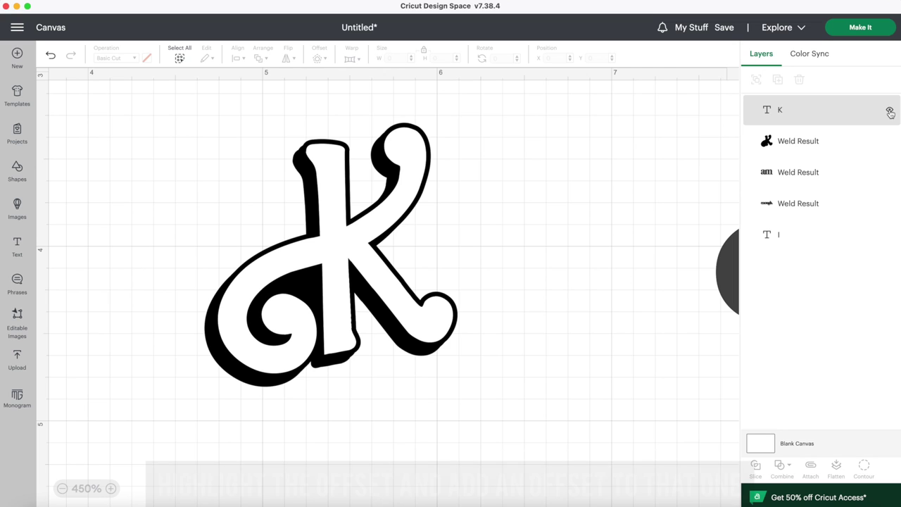
Add a 0.03 in offset with rounded corners around the K's black drop shadow.
left_click(845, 142)
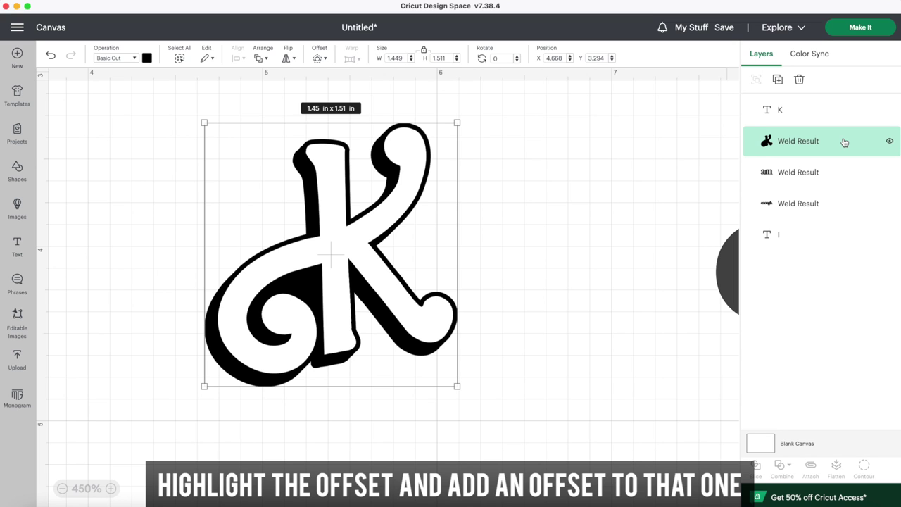
left_click(320, 60)
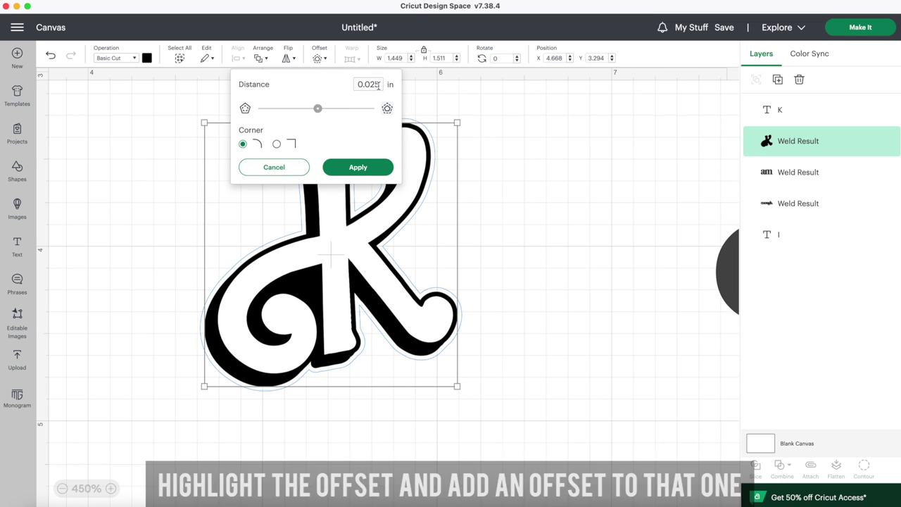
left_click(379, 83)
key("BackSpace")
key("BackSpace")
type("3")
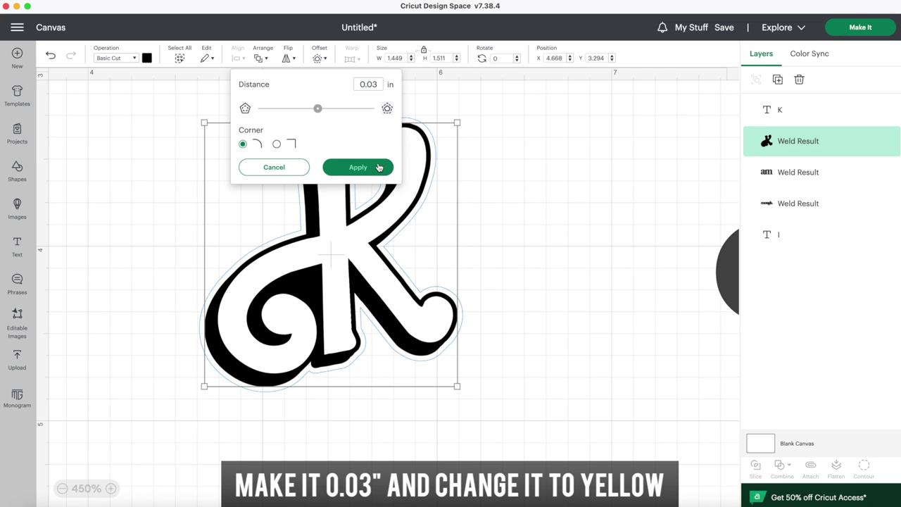
left_click(378, 167)
Change the color of the new offset around the shadow to bright yellow.
left_click(147, 57)
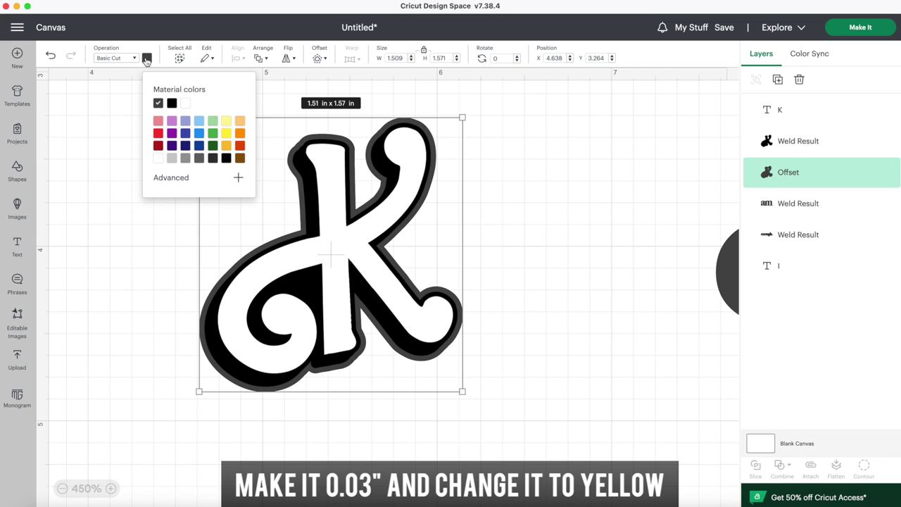
left_click(225, 125)
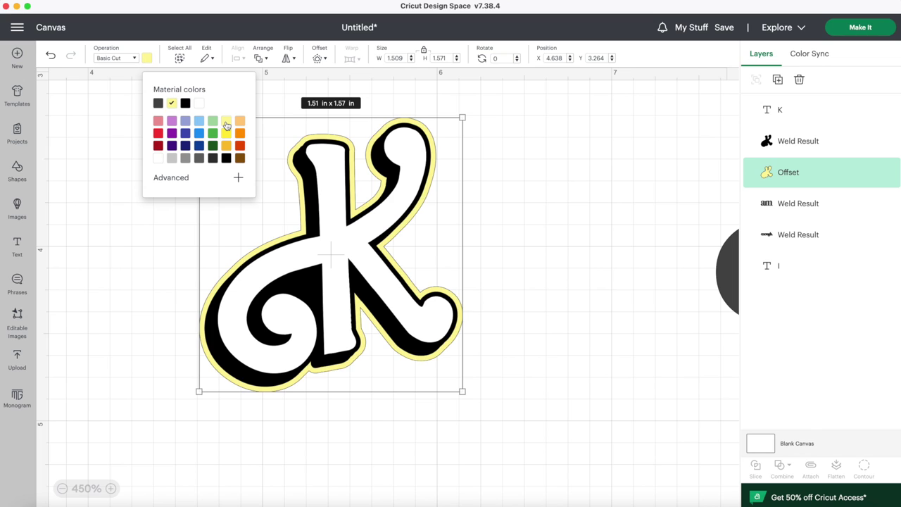
left_click(226, 134)
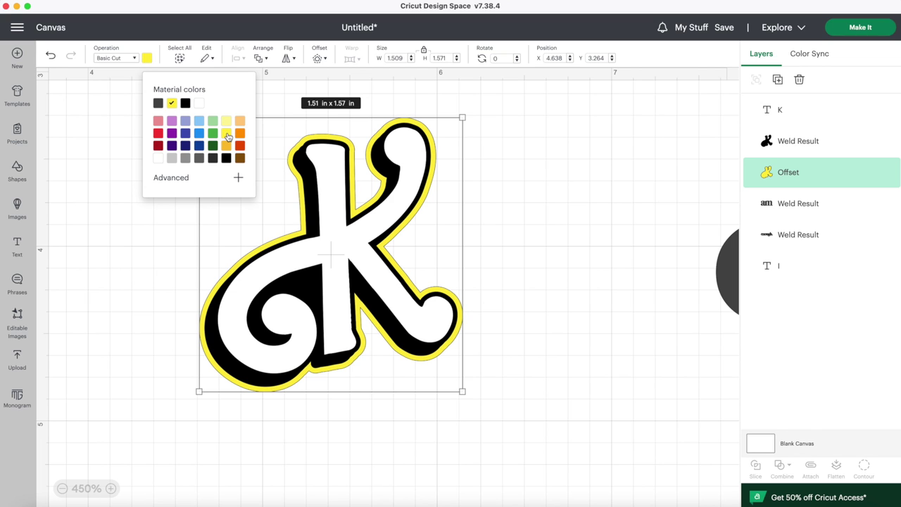
left_click(136, 287)
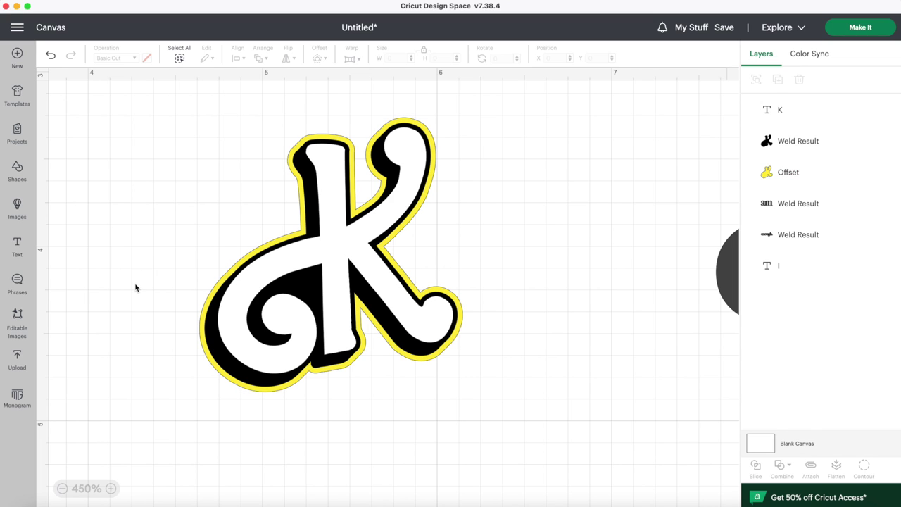
Add a 0.03 in offset around the yellow layer and color it bright red.
left_click(772, 174)
left_click(316, 59)
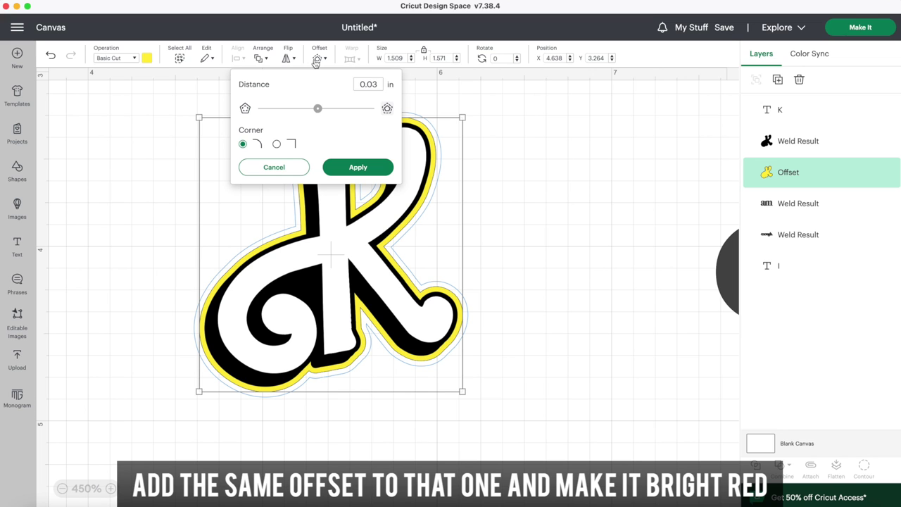
left_click(358, 167)
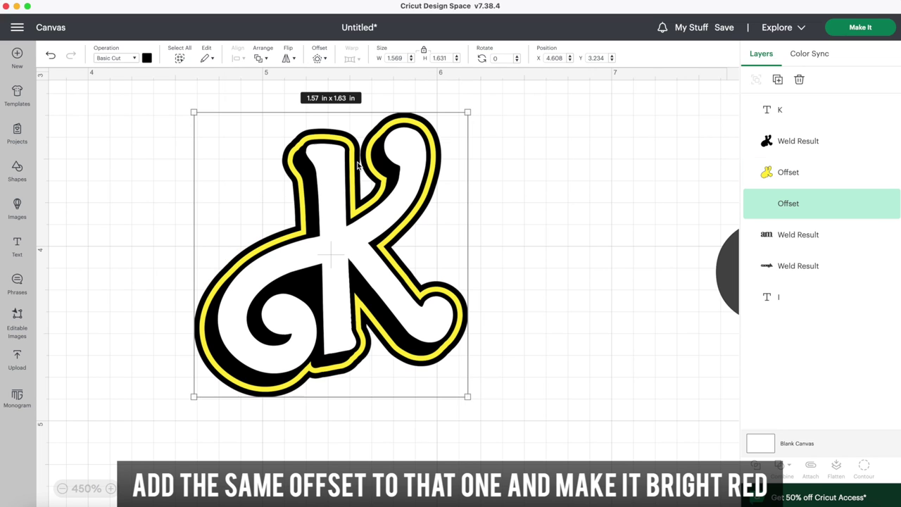
left_click(147, 58)
left_click(158, 134)
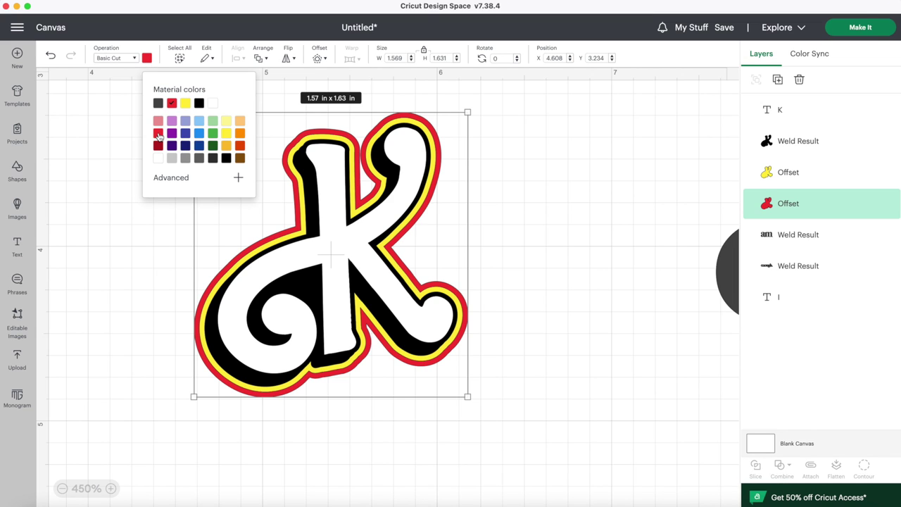
left_click(605, 188)
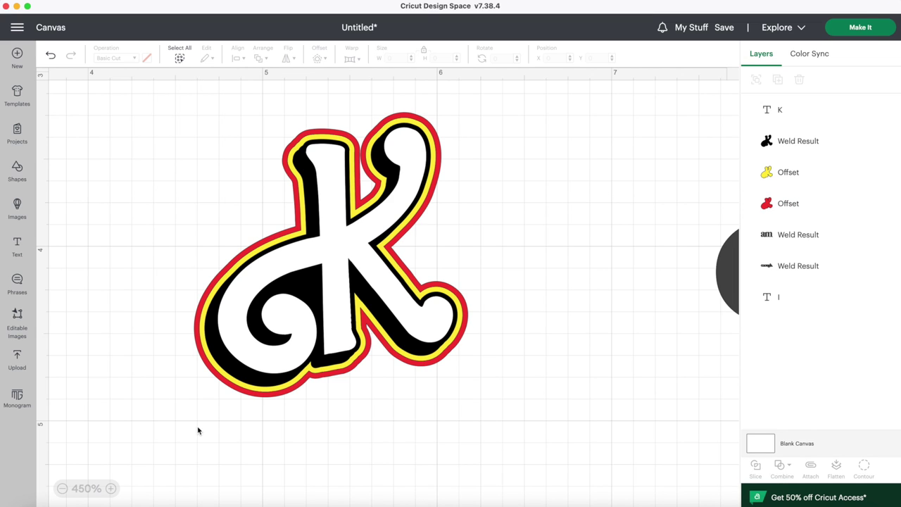
Group the K with its shadow and both offsets, and place the group directly in front of "enough.".
left_click_drag(209, 438, 302, 332)
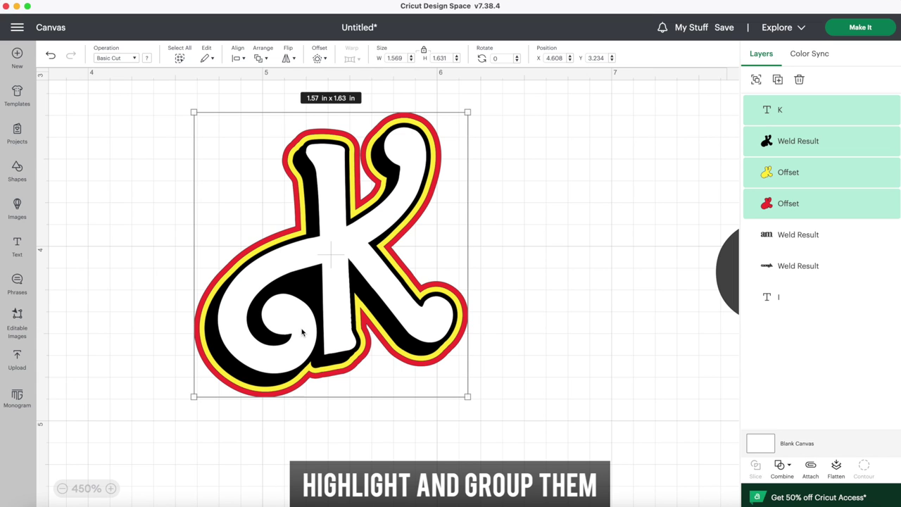
left_click(755, 80)
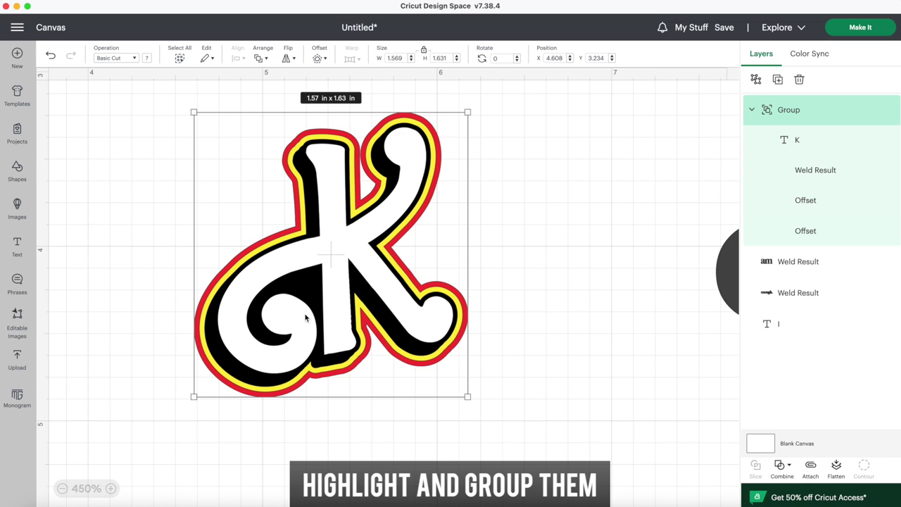
scroll(236, 356, "down", 3)
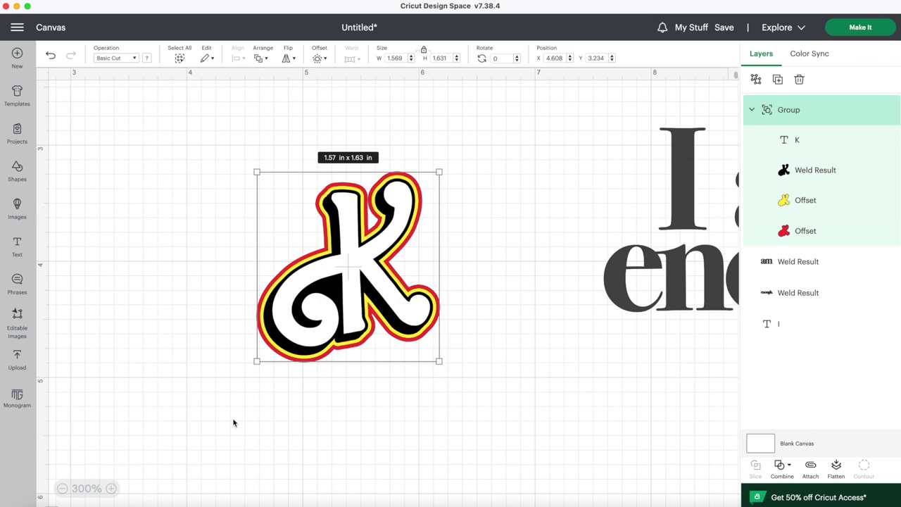
scroll(236, 418, "right", 5)
scroll(256, 414, "left", 2)
left_click_drag(77, 328, 270, 356)
left_click(325, 356)
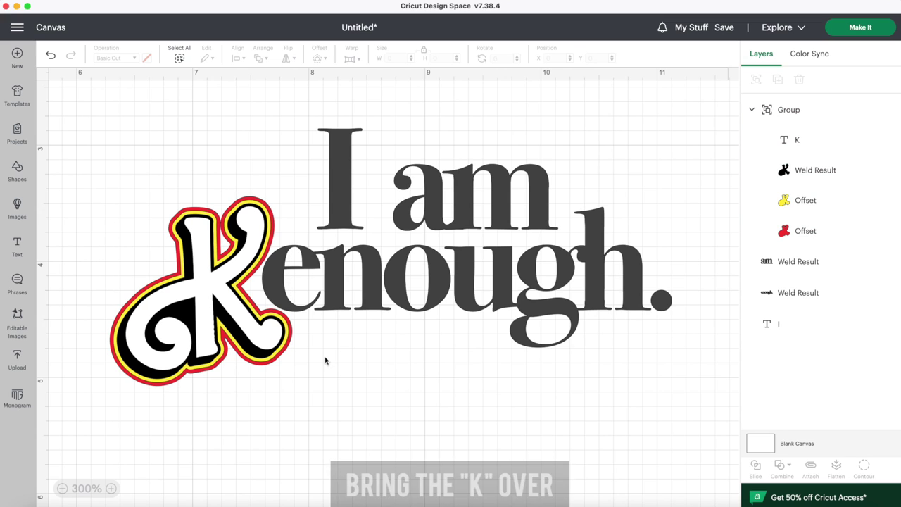
Shift the "I" and "am" together so they sit centered above "Kenough.".
left_click_drag(299, 157, 531, 192)
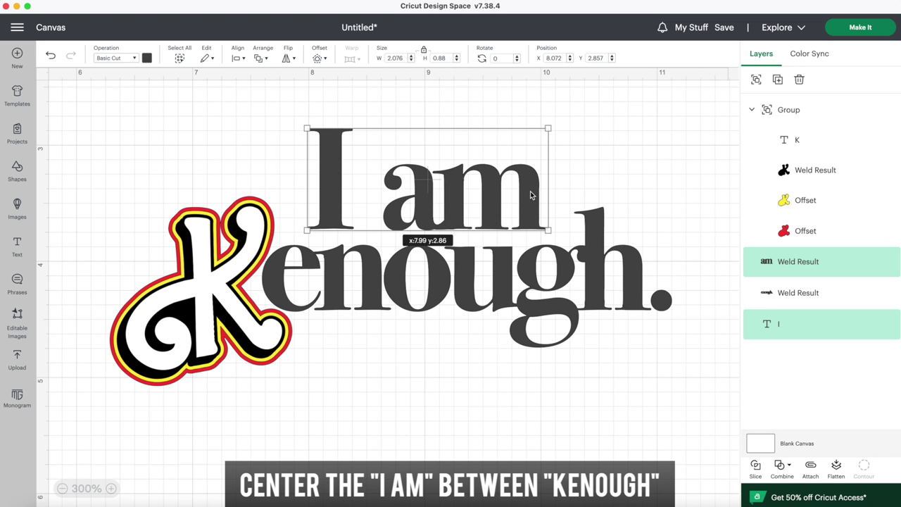
left_click(301, 412)
Slice the white K out of the black drop shadow layer.
left_click(112, 489)
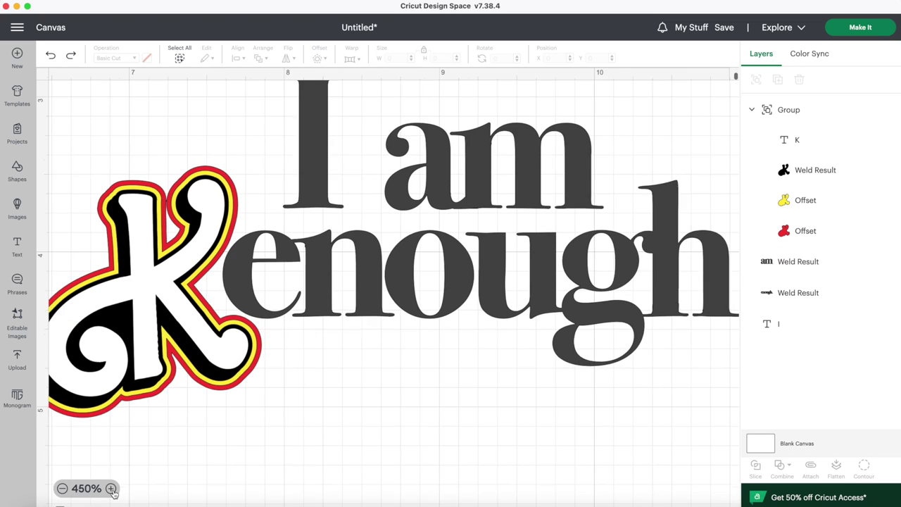
scroll(336, 422, "left", 5)
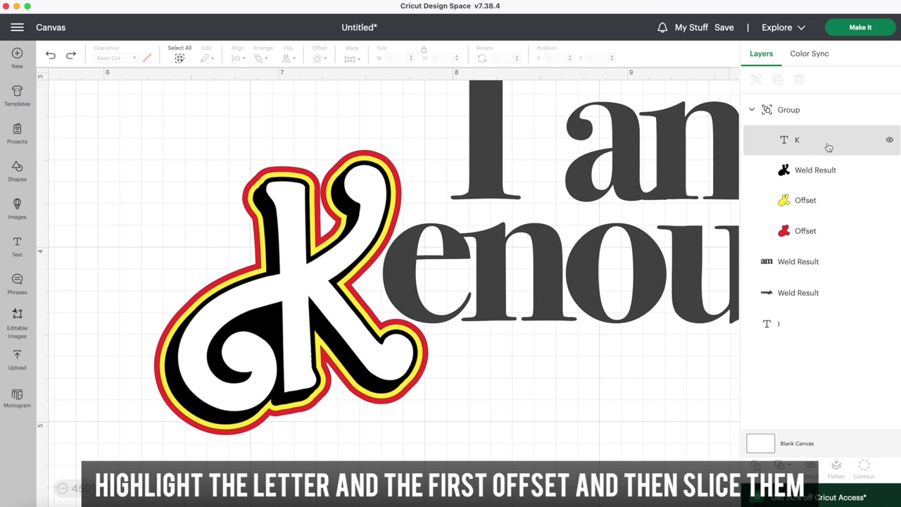
left_click(828, 147)
left_click(817, 171, "shift")
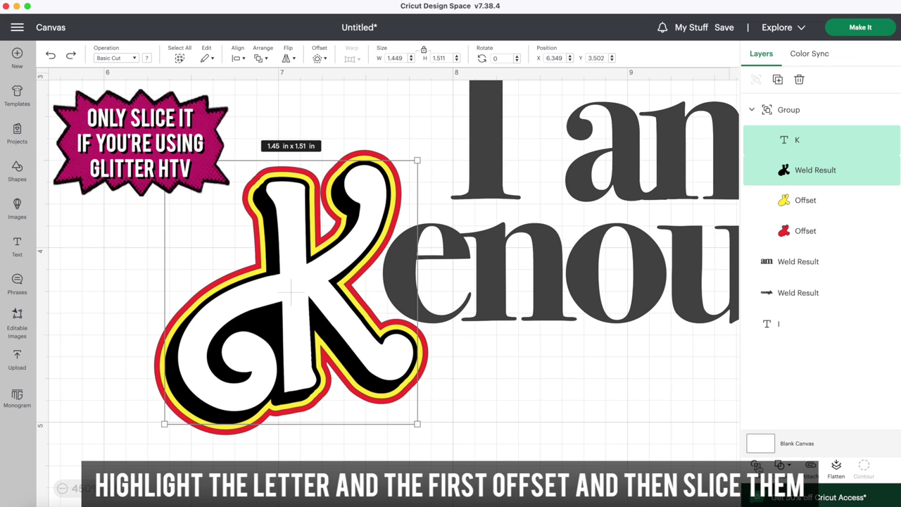
left_click(756, 466)
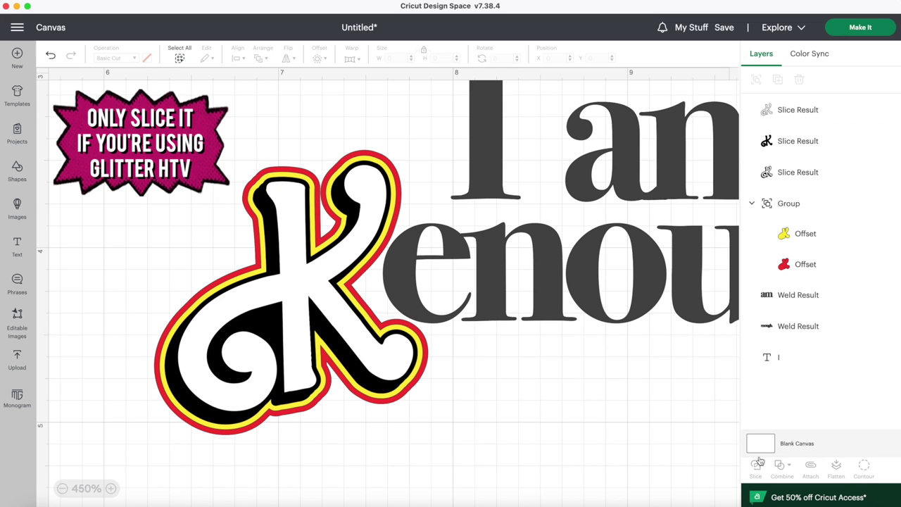
Hide the solid black K slice and move the cut-out shadow to the top of the layers, keeping the white K visible.
left_click(888, 112)
left_click(889, 141)
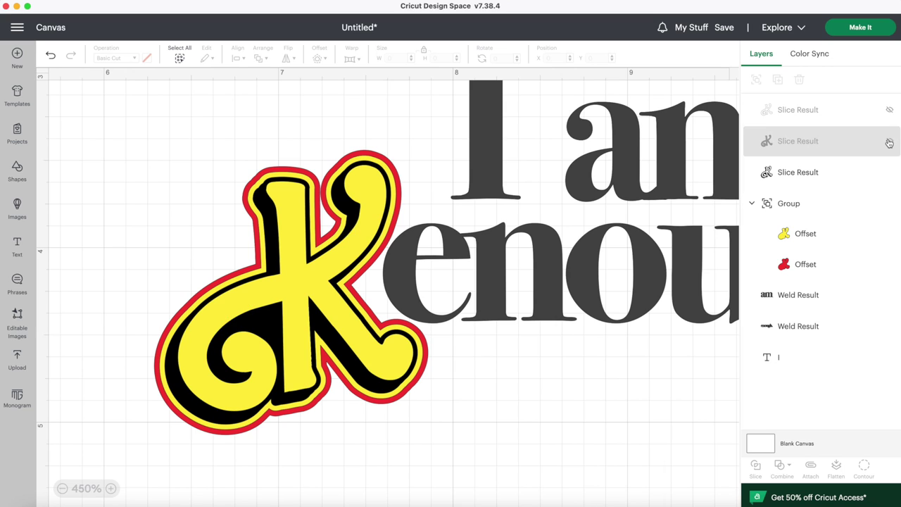
left_click(860, 173)
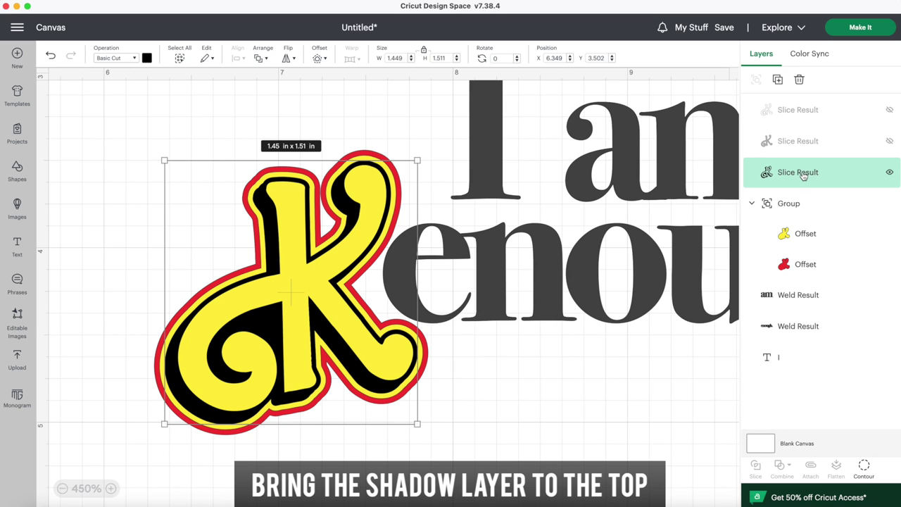
left_click_drag(800, 174, 800, 111)
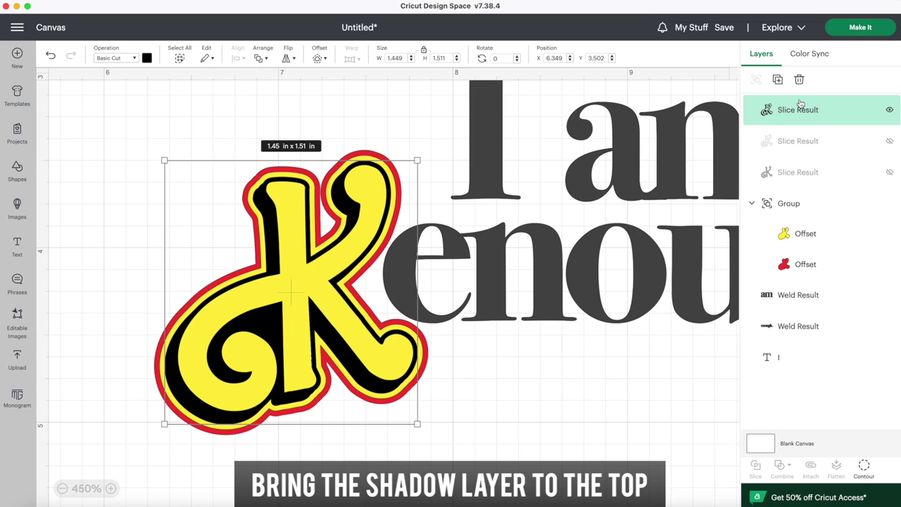
left_click(889, 141)
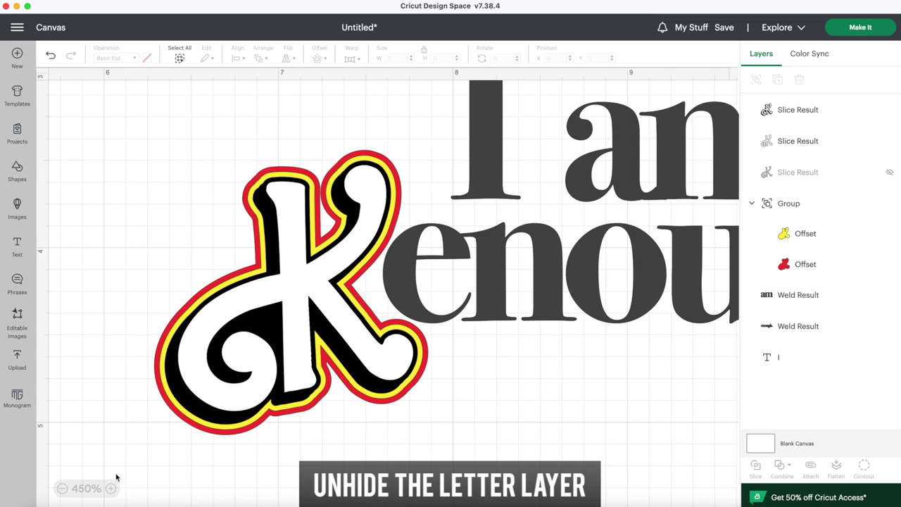
Change the color of the cut-out K shadow to navy blue.
scroll(116, 477, "down", 5)
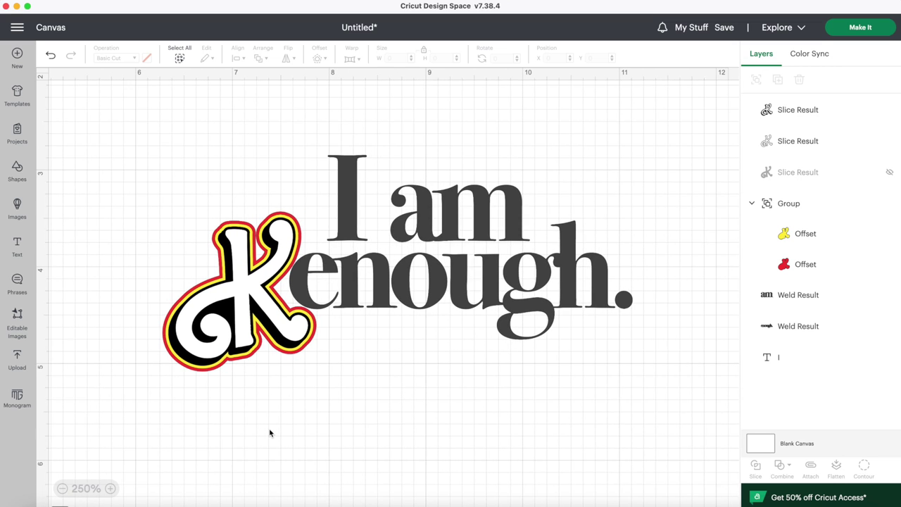
left_click(794, 111)
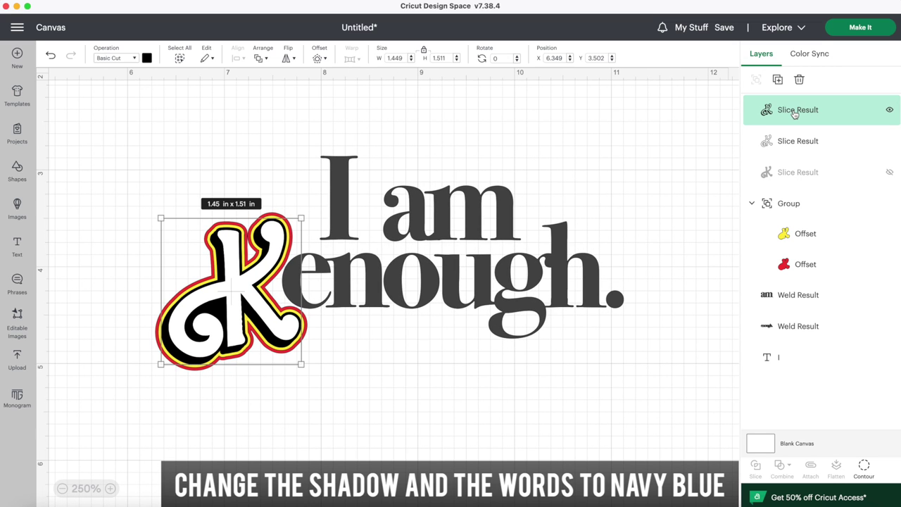
left_click(147, 58)
left_click(185, 147)
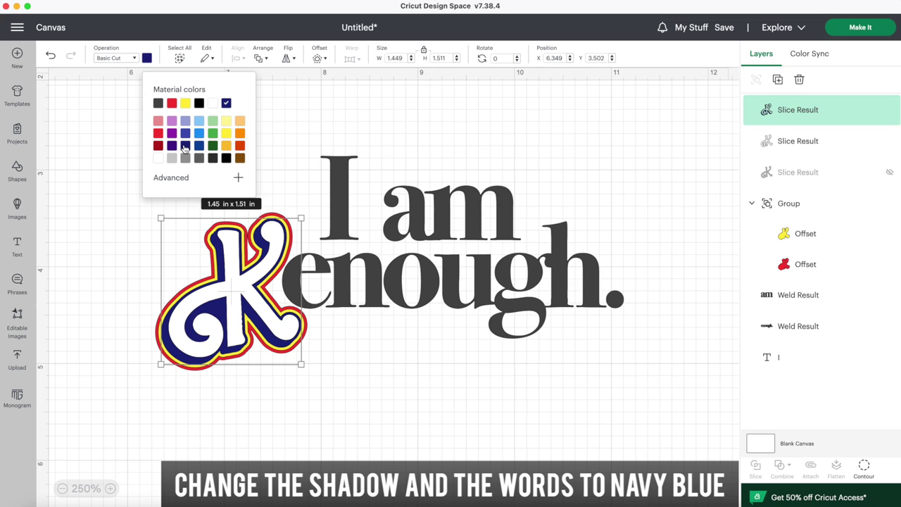
left_click(415, 378)
Recolor "I", "am" and "enough." navy blue and weld them into one shape.
left_click(345, 213)
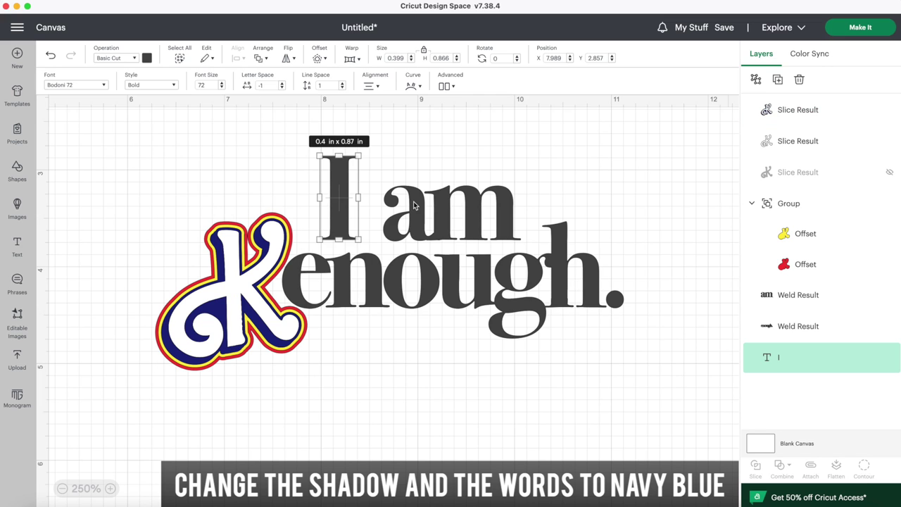
left_click(450, 211, "shift")
left_click(423, 273, "shift")
left_click(146, 58)
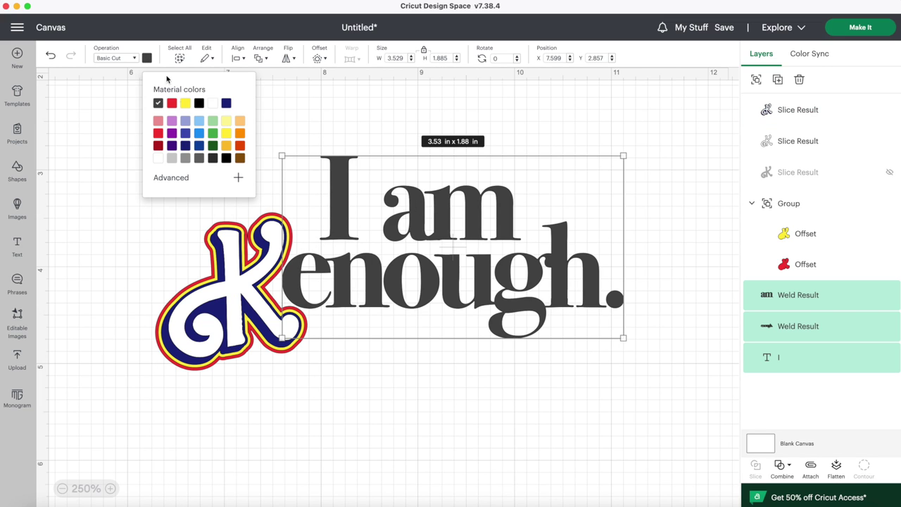
left_click(185, 134)
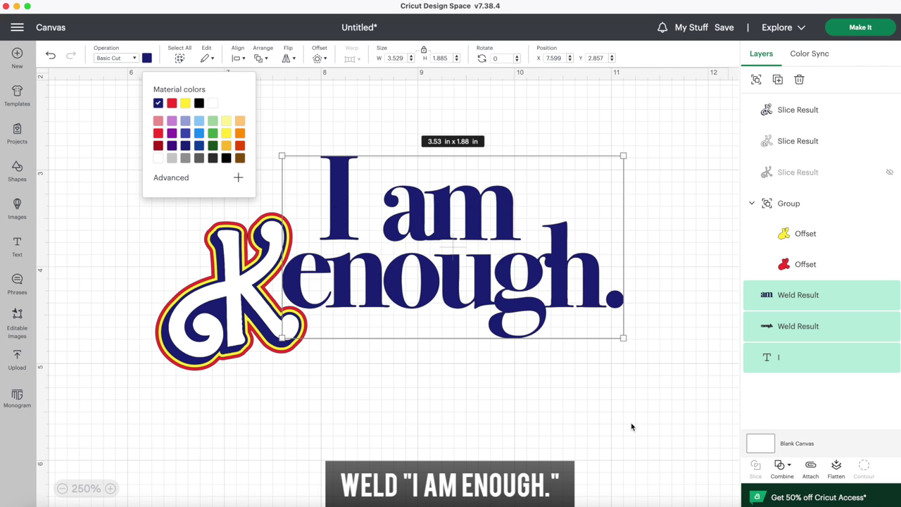
left_click(789, 474)
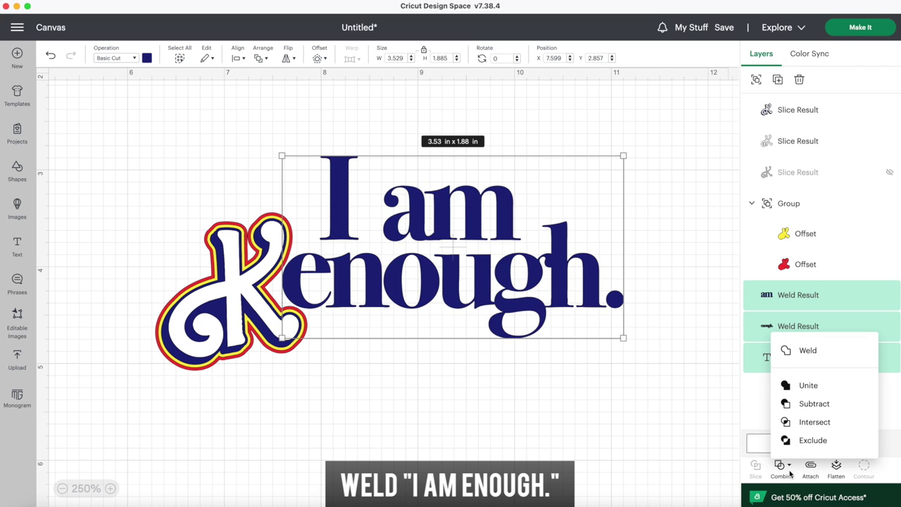
left_click(802, 352)
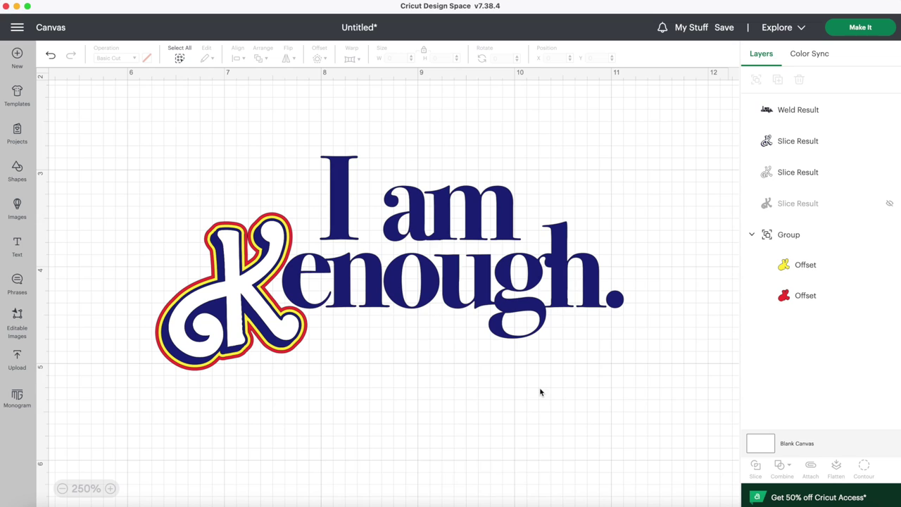
Resize the complete "I am Kenough." design to 9 in wide with its proportions locked.
left_click_drag(674, 412, 136, 149)
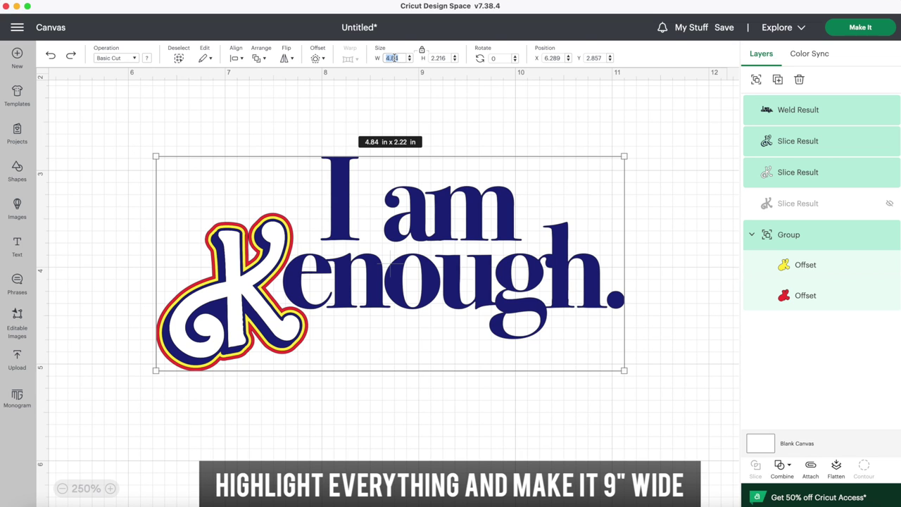
type("9")
key("Return")
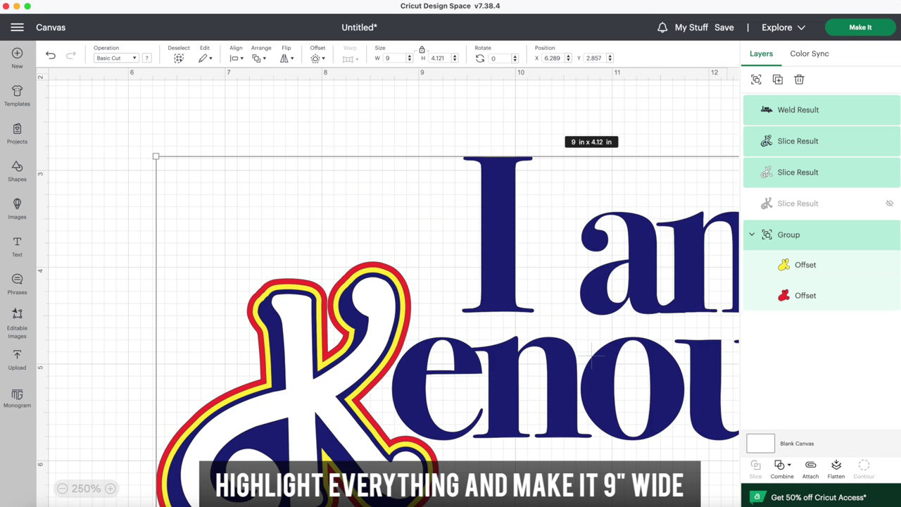
left_click(62, 487)
left_click(61, 488)
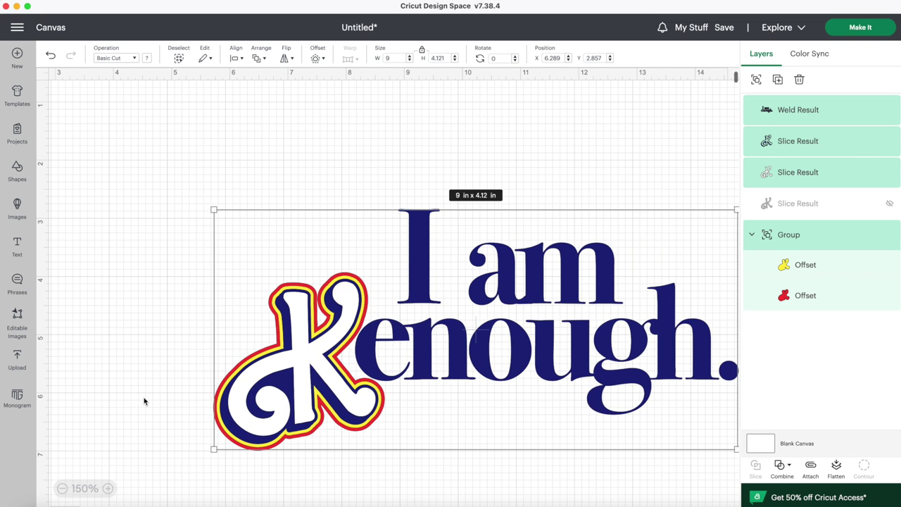
scroll(145, 401, "right", 3)
left_click(668, 452)
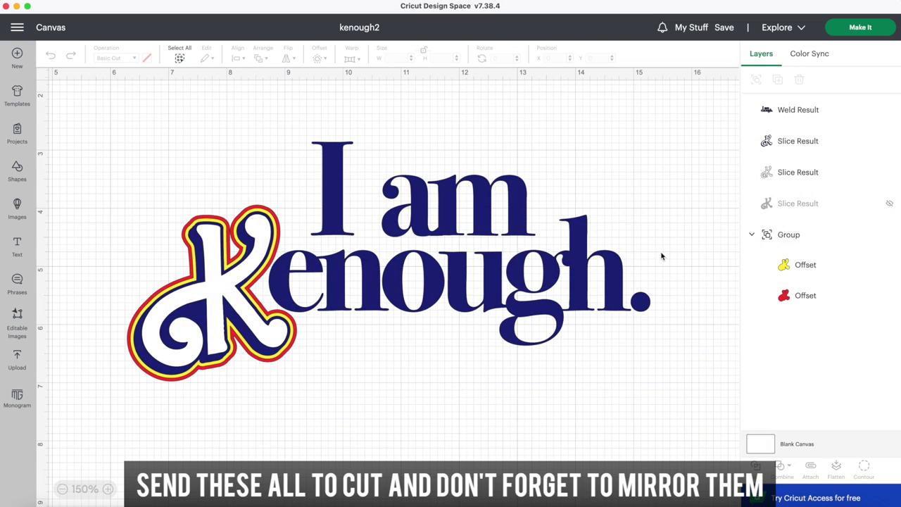
Send the design to the cutting mats and mirror the first mat holding the white K.
left_click(853, 29)
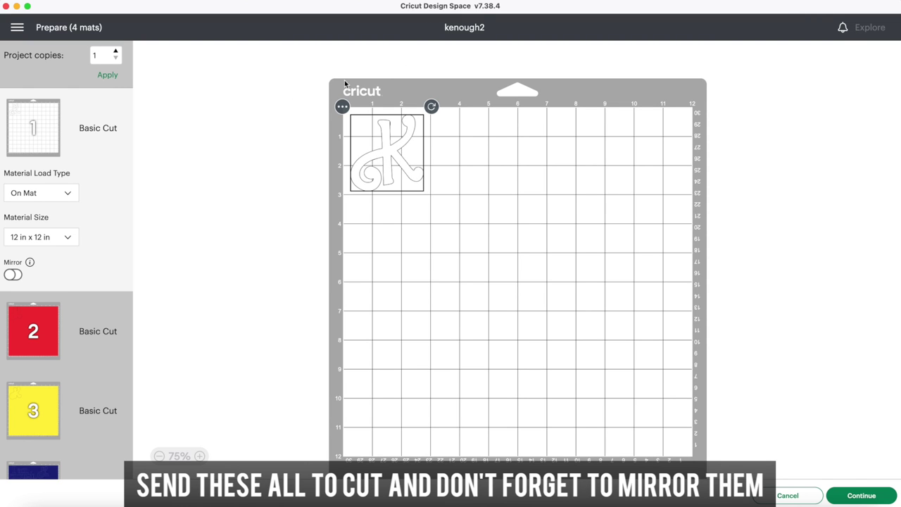
left_click(10, 275)
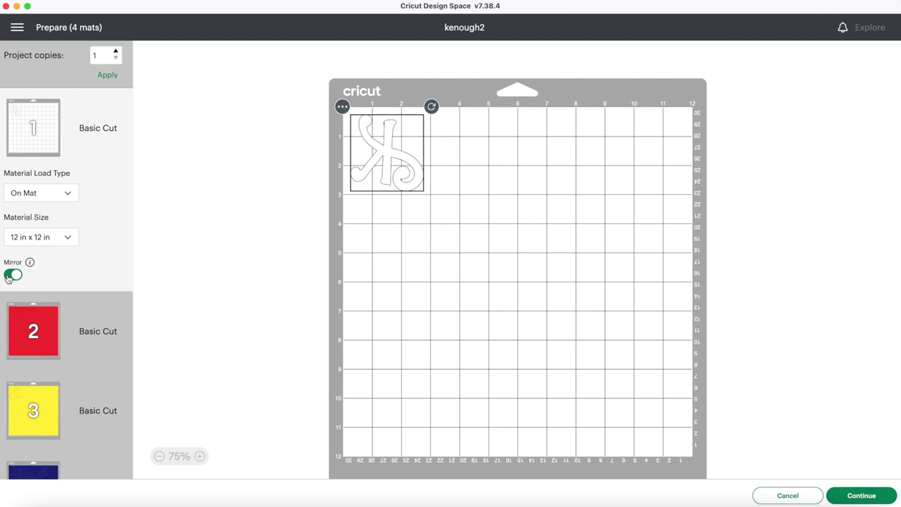